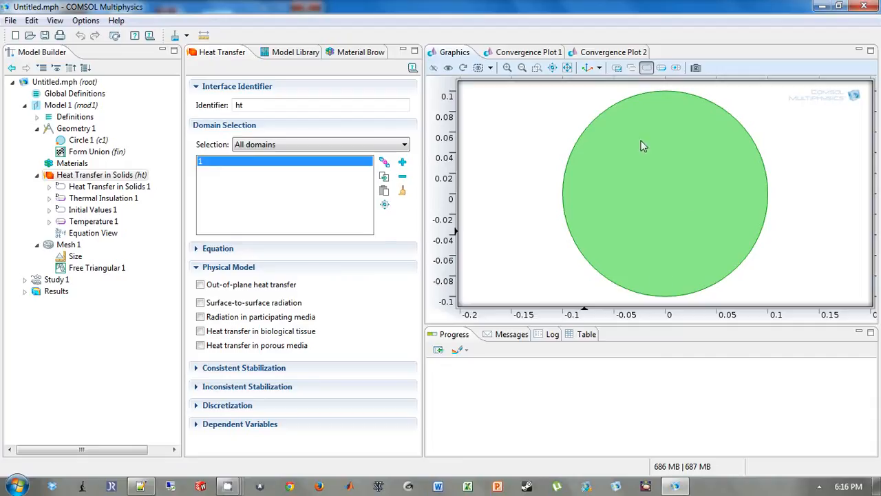
Review the solid's thermal properties, the initial temperature and the temperature boundary condition of the Heat Transfer in Solids physics.
left_click(81, 188)
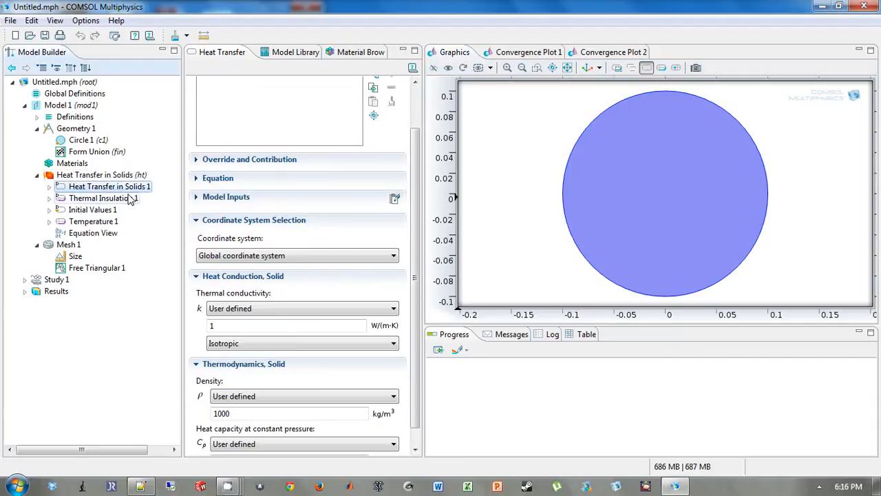
scroll(356, 307, "down", 1)
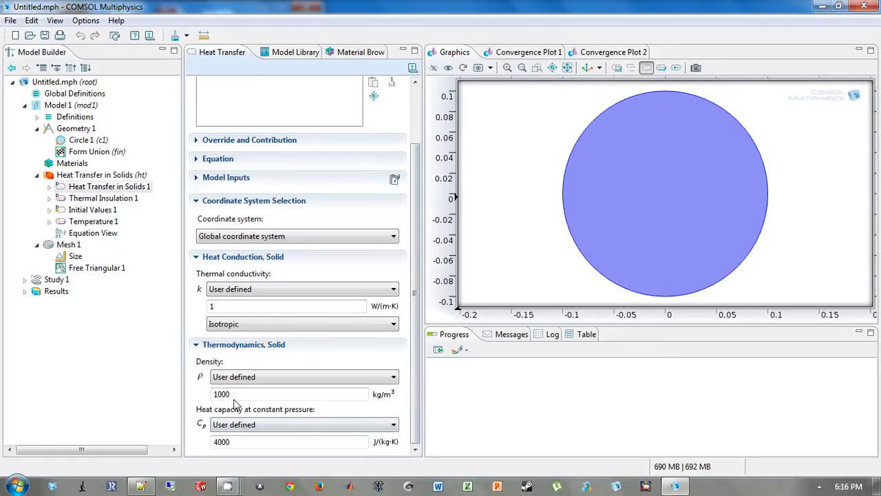
left_click(100, 233)
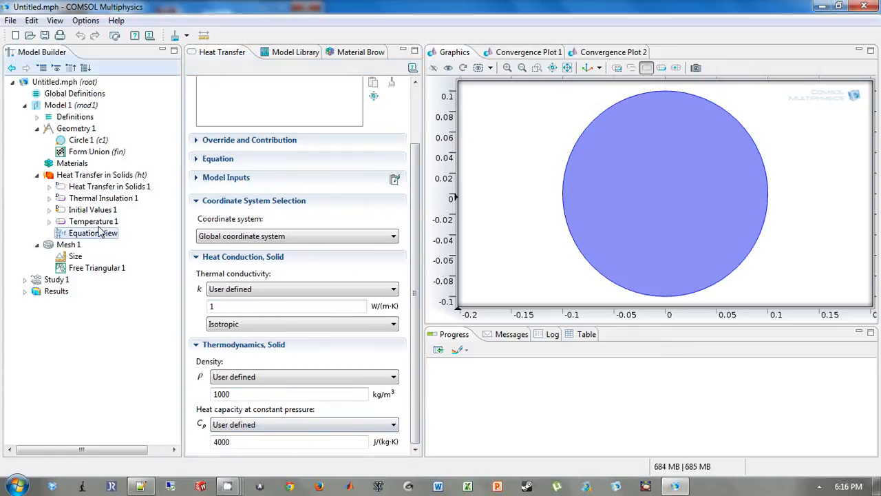
left_click(93, 210)
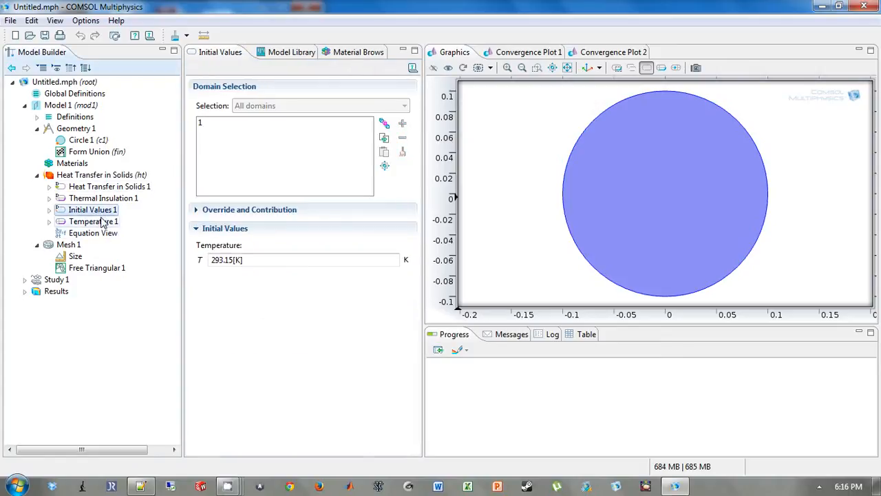
left_click(102, 221)
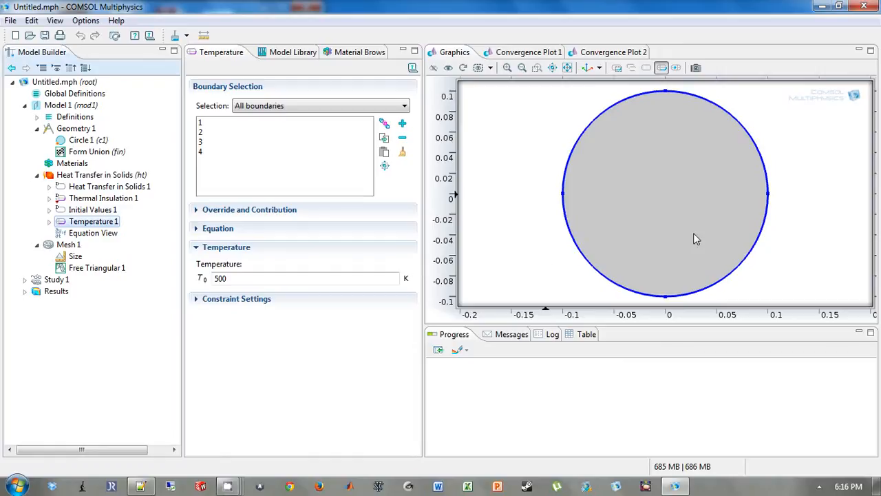
Set the predefined element size of Mesh 1 to Coarse and build the mesh.
left_click(75, 256)
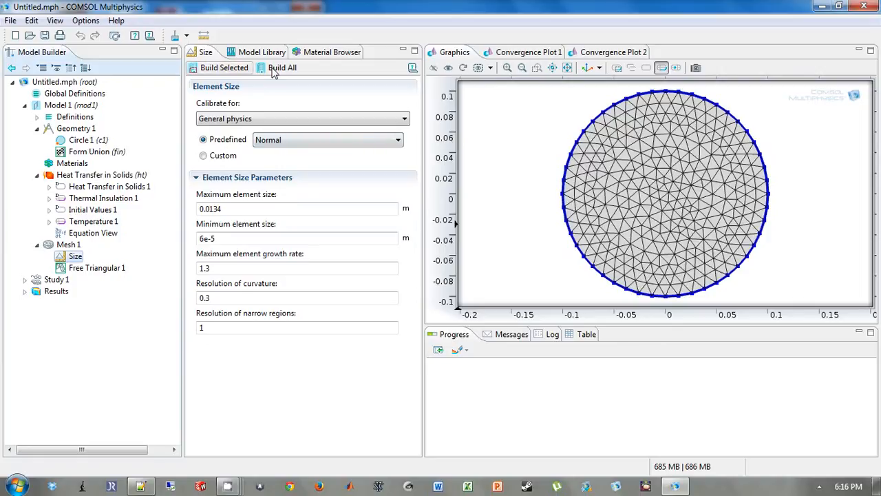
left_click(292, 140)
left_click(294, 202)
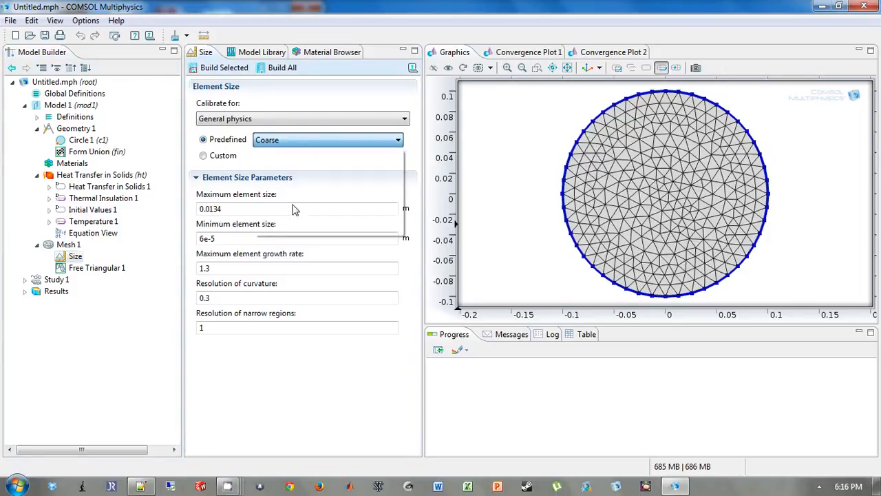
left_click(279, 69)
Change the predefined mesh element size to Finer and rebuild the mesh.
left_click(341, 146)
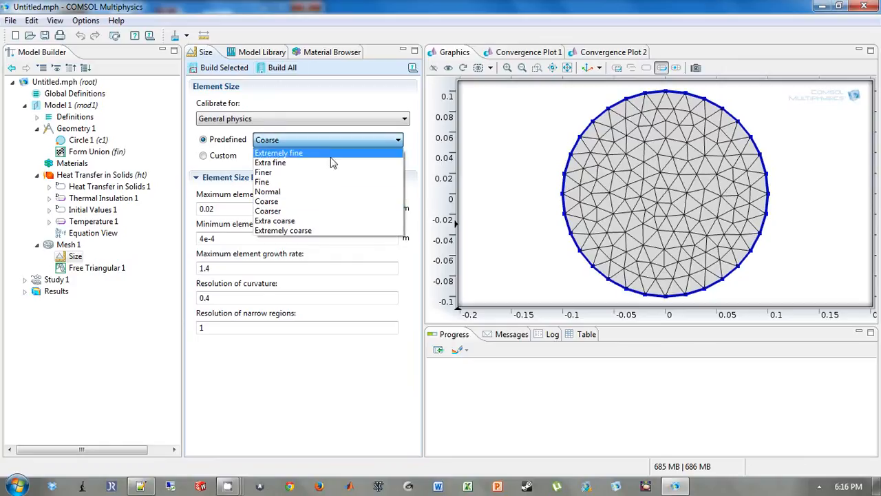
left_click(327, 173)
left_click(277, 69)
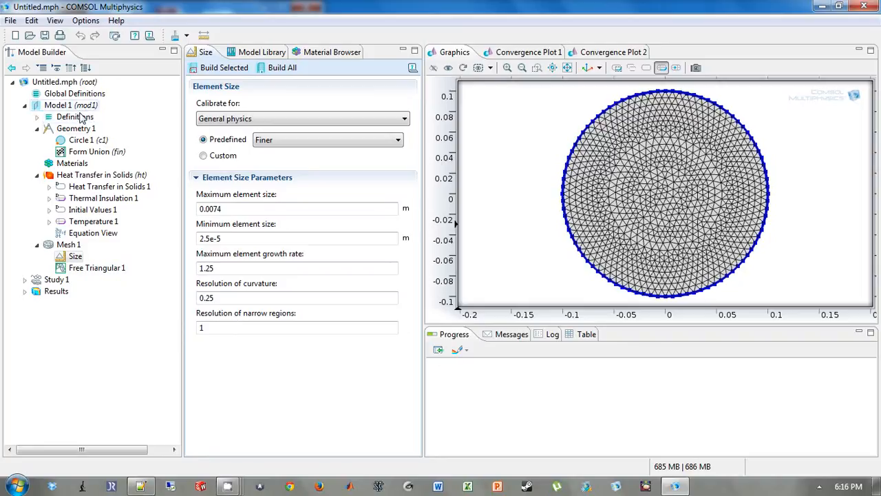
Bring up param.txt in Notepad++ and arrange it side by side with the COMSOL window.
left_click_drag(230, 209, 135, 210)
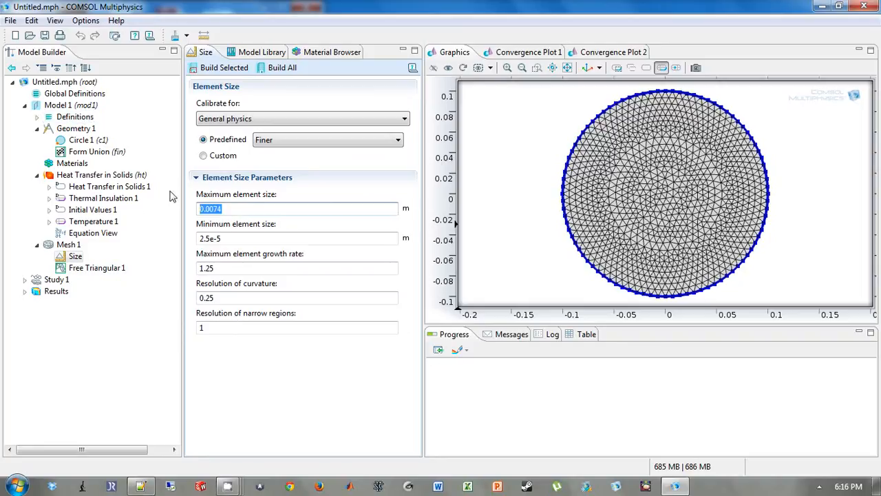
left_click(149, 488)
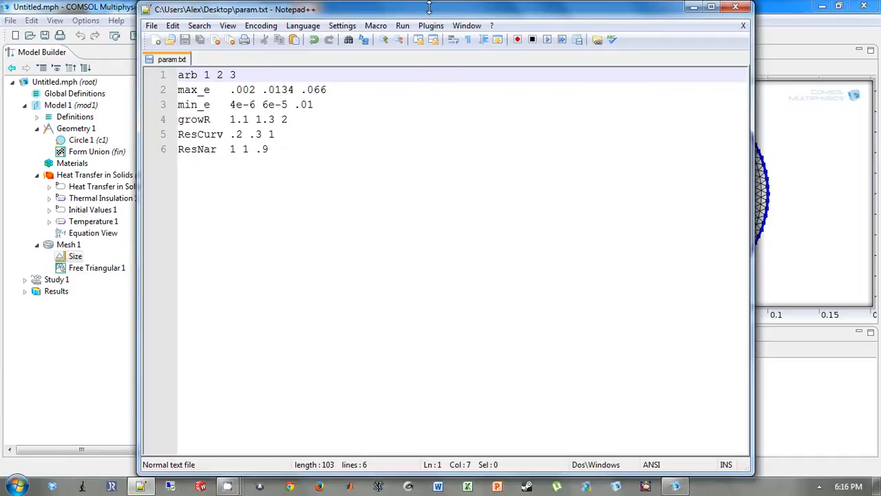
left_click_drag(432, 21, 2, 22)
left_click_drag(551, 6, 608, 11)
Set the mesh's maximum element size to max_e and its minimum element size to min_e.
double_click(522, 230)
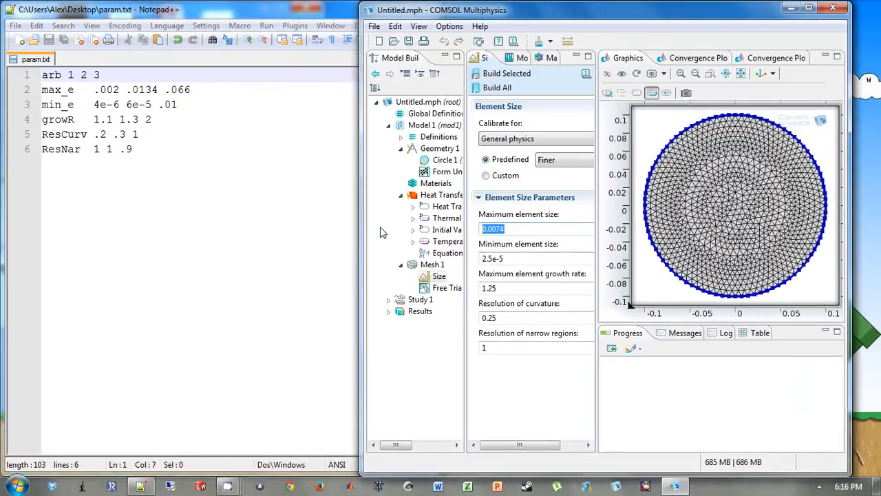
type("max_e")
key("Tab")
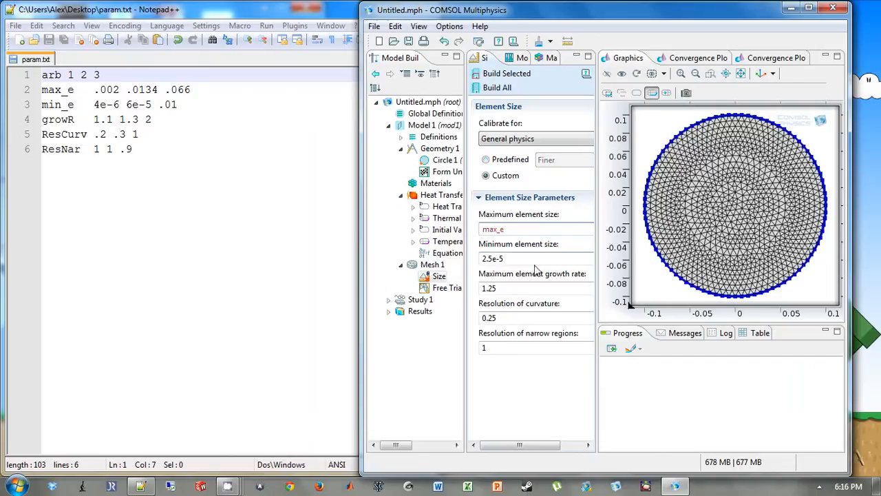
type("min_e")
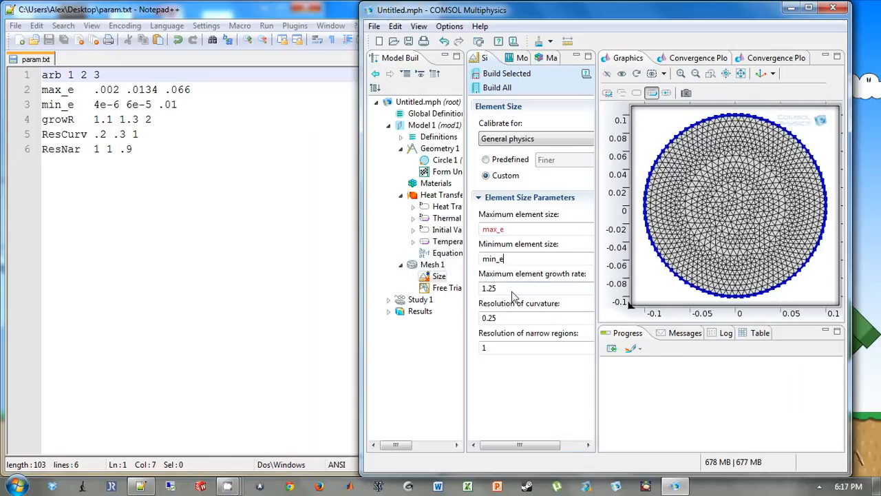
key("Tab")
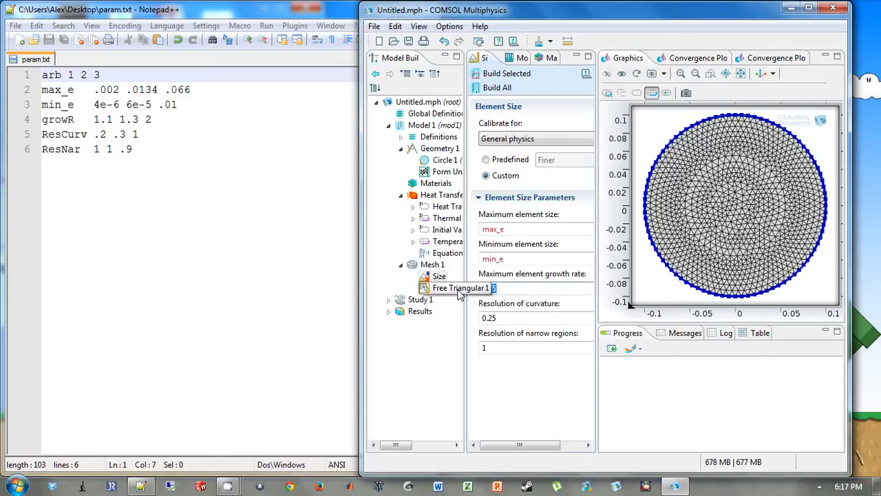
Set the maximum element growth rate to growR, the resolution of curvature to ResCurv and the resolution of narrow regions to ResNar.
type("growR")
key("Tab")
type("Res")
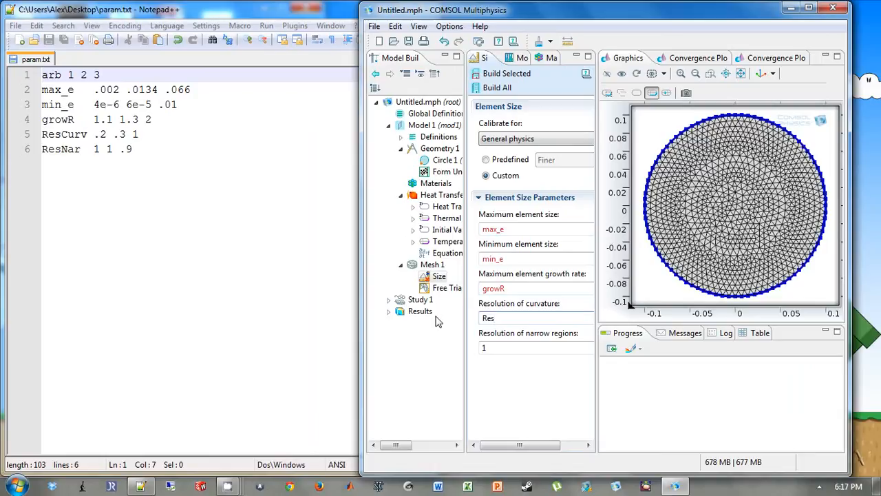
type("Curv")
key("Tab")
type("ResNa")
Add a Parameters node under Global Definitions and define the parameter arb with the value 1.
left_click(433, 115)
right_click(433, 117)
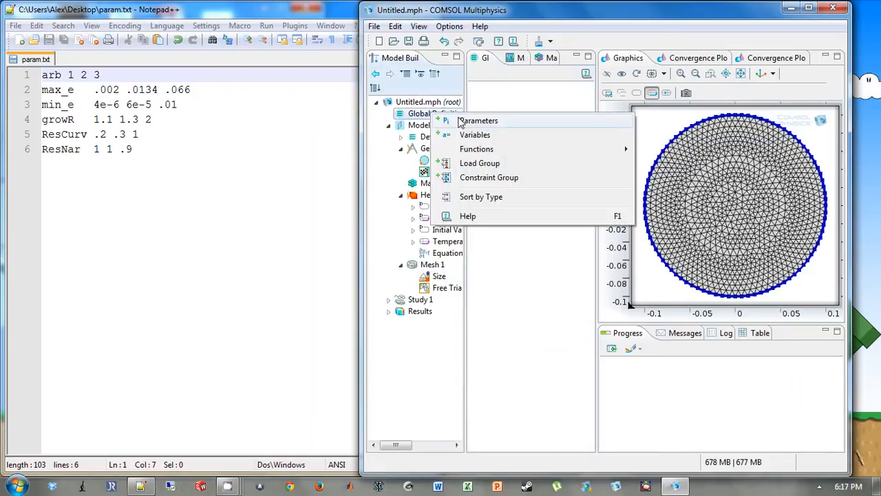
left_click(461, 121)
left_click(500, 134)
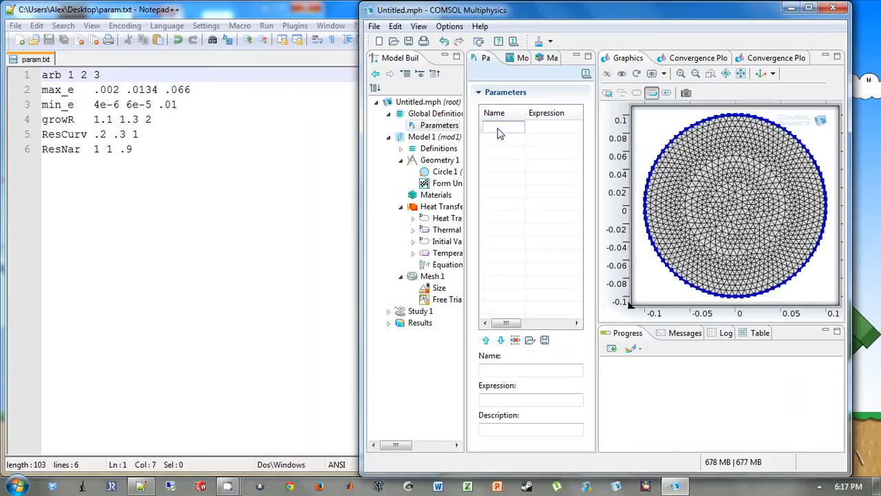
key("Tab")
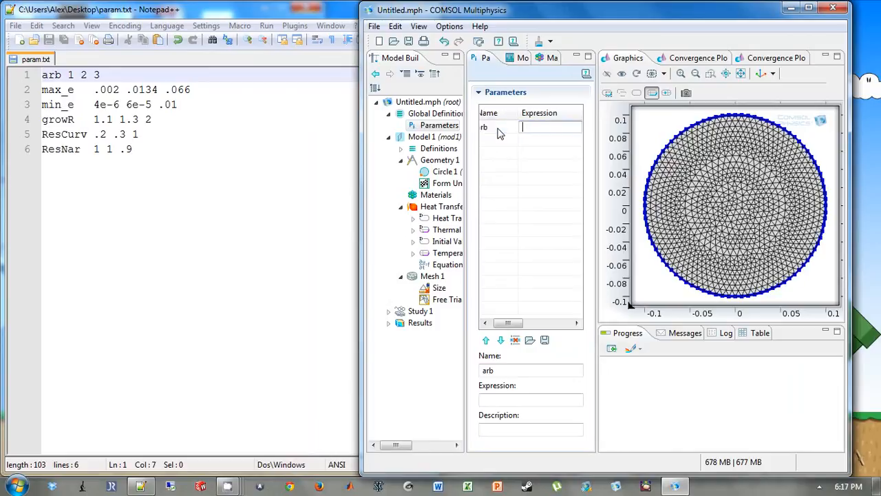
Define the global parameters max_e as .0134 and min_e as 6e-5.
left_click(494, 143)
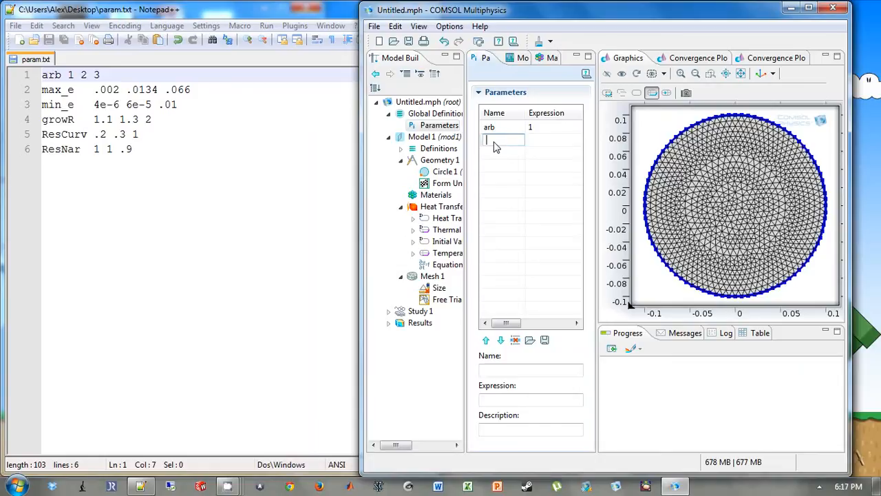
type("max_e")
left_click(536, 141)
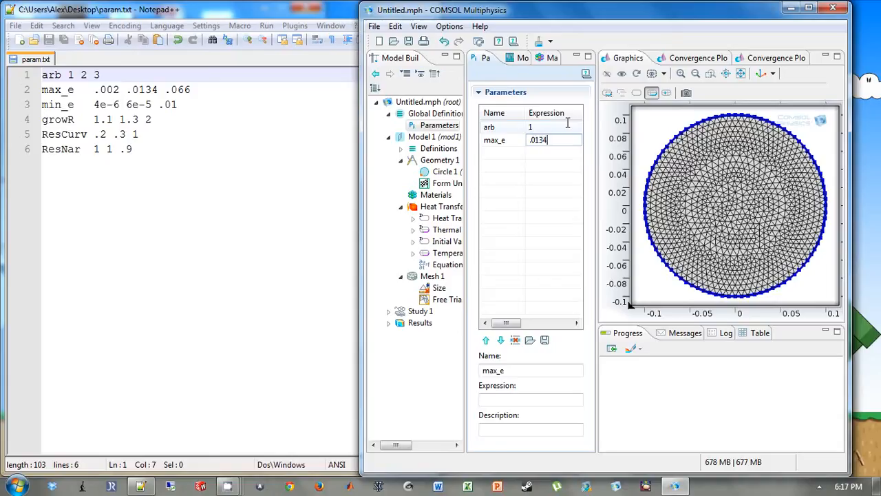
left_click(496, 153)
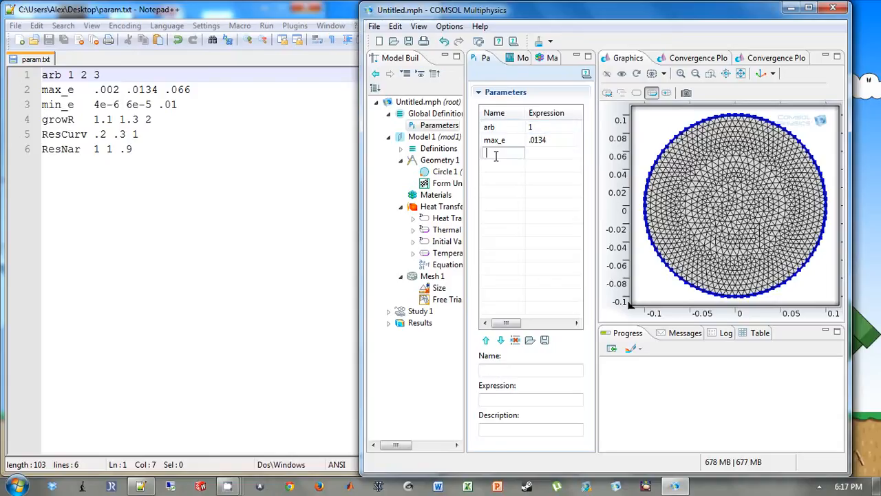
type("min_e")
key("Tab")
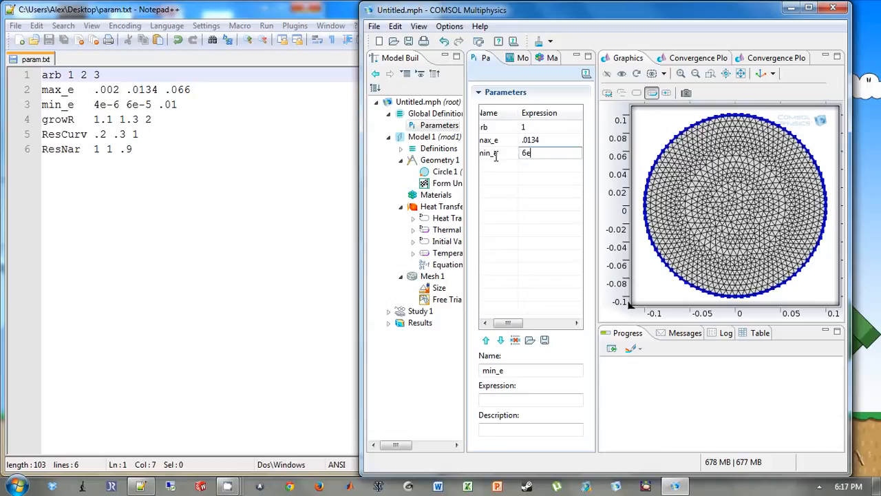
Define the global parameters growR as 1.3 and ResCurv as .3.
left_click(495, 164)
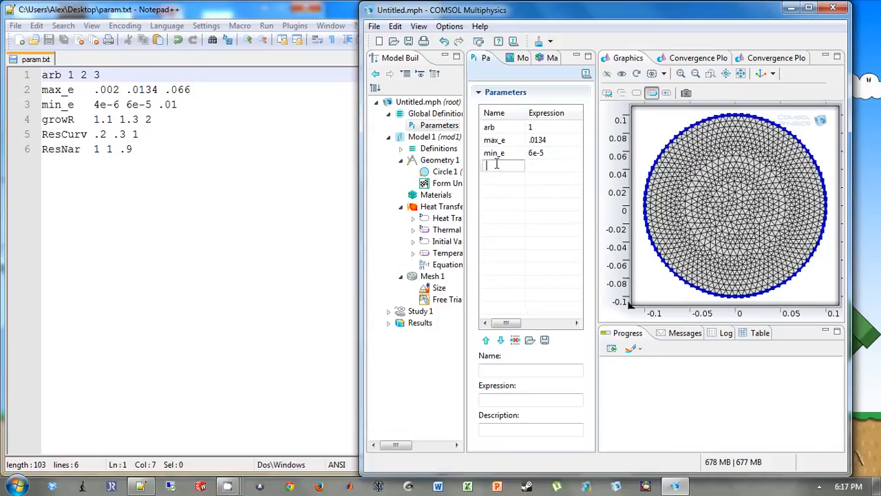
type("growR")
key("Tab")
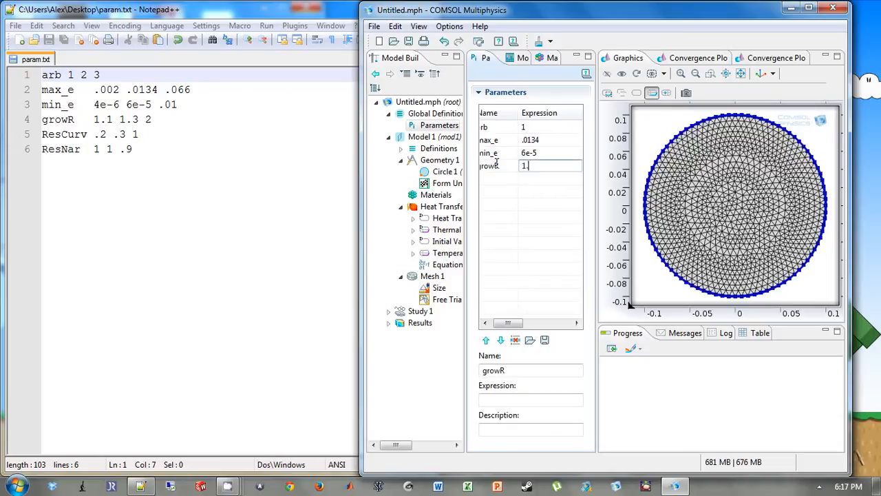
left_click(498, 177)
type("ResCurv")
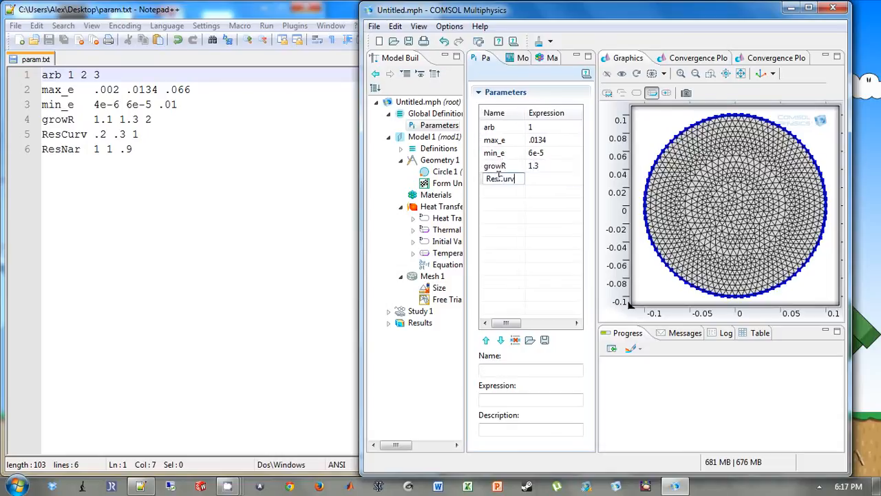
key("Tab")
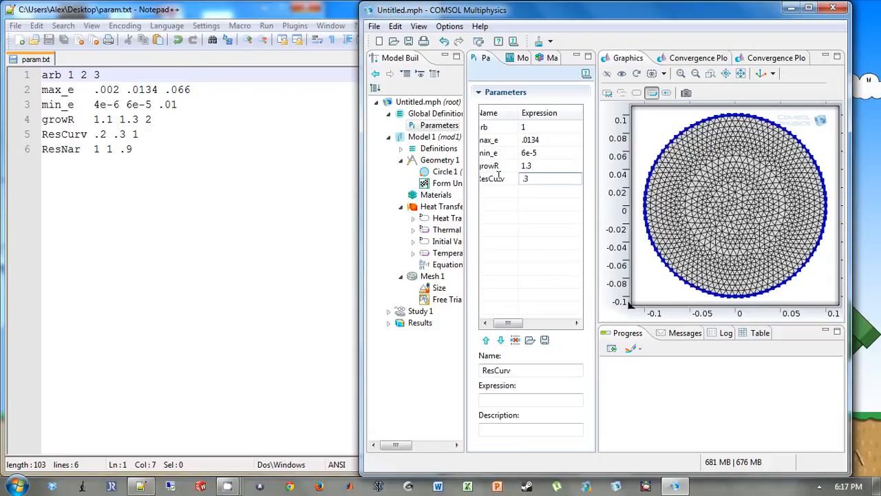
Define the global parameter ResNar with the value 1.
left_click(496, 192)
type("ResNar")
key("Tab")
type("1")
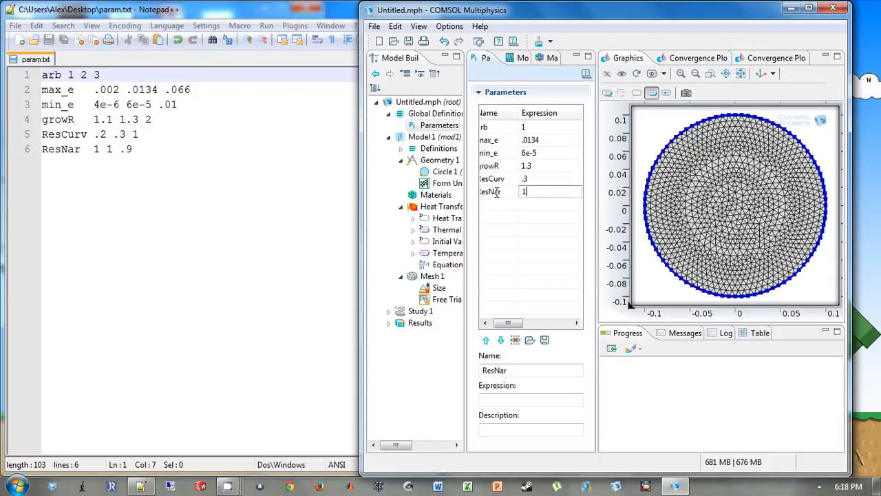
Rebuild the whole mesh from the parameterized element size settings and maximize the COMSOL window.
left_click(441, 288)
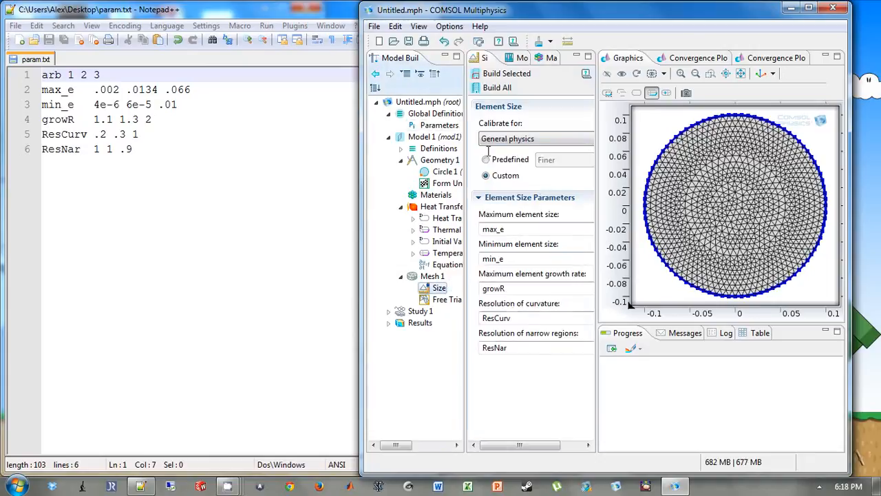
left_click(496, 86)
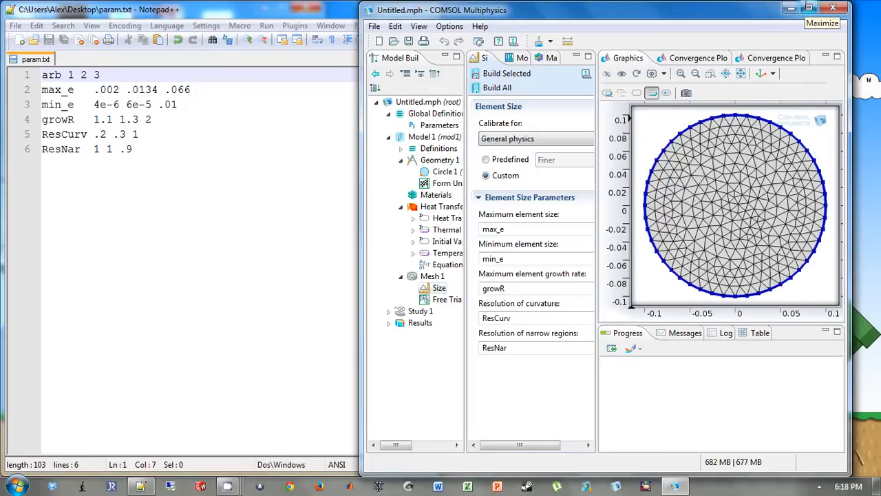
left_click(810, 8)
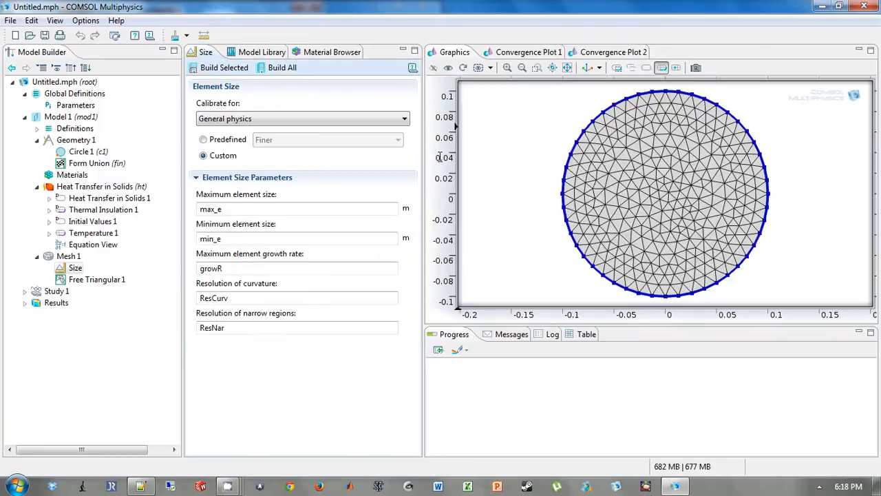
Add a Parametric Sweep to Study 1 and place its widened settings beside the param.txt window.
left_click(26, 291)
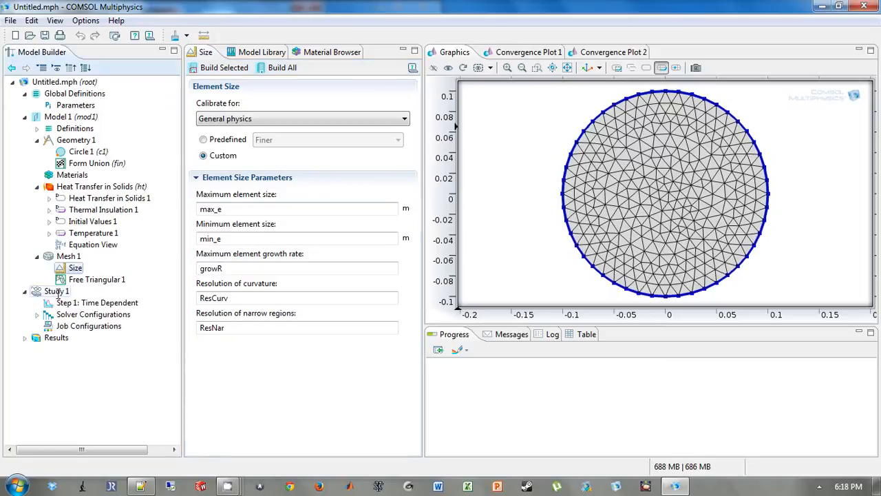
right_click(58, 293)
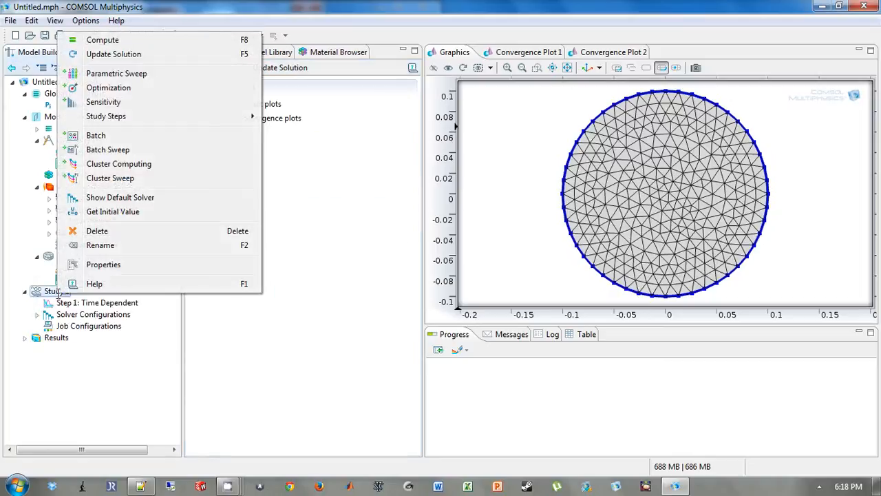
left_click(113, 75)
left_click_drag(354, 5, 581, 6)
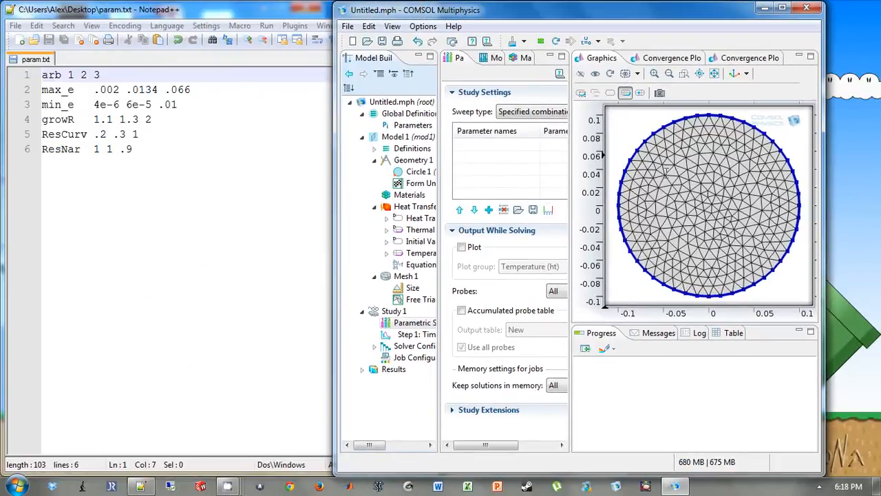
left_click_drag(588, 164, 644, 165)
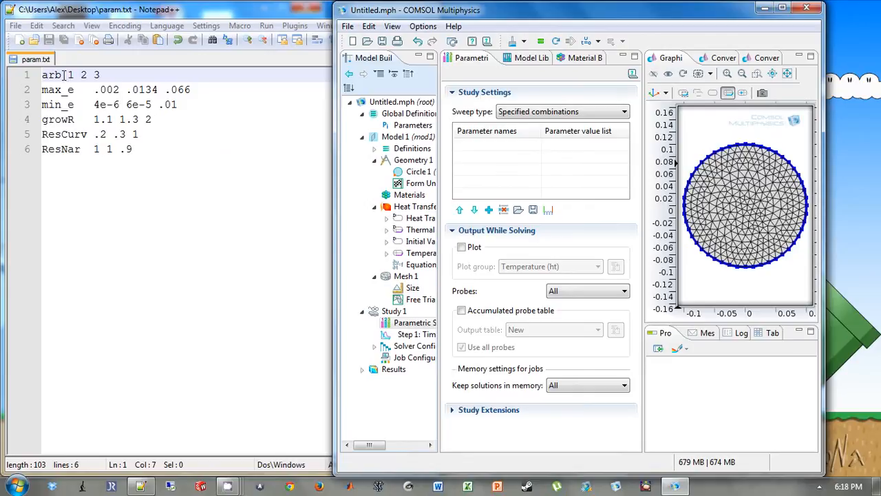
left_click(147, 149)
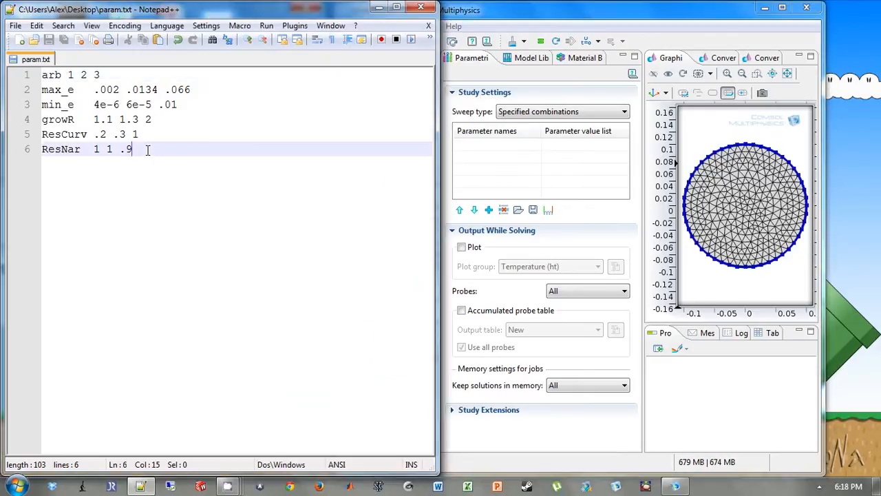
key("Return")
key("Return")
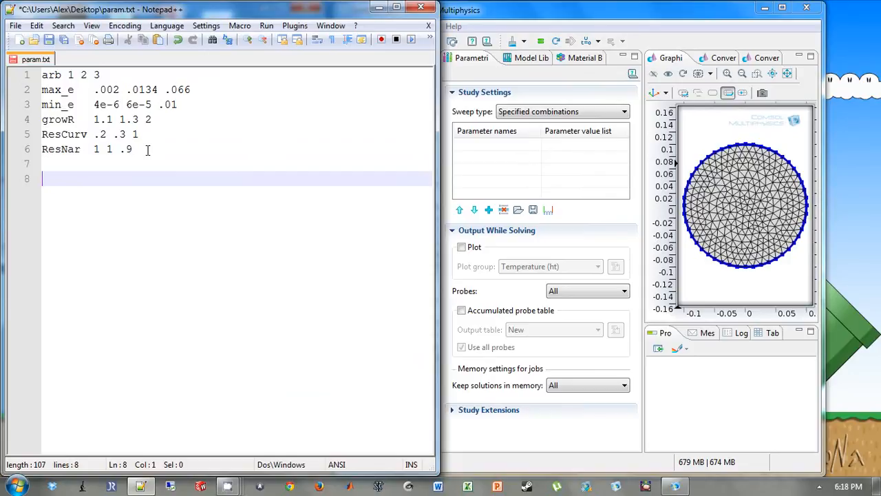
type("density")
key("Tab")
type("1000 2000 3000")
left_click_drag(88, 179, 42, 180)
left_click(107, 180)
left_click(138, 179)
left_click(186, 180)
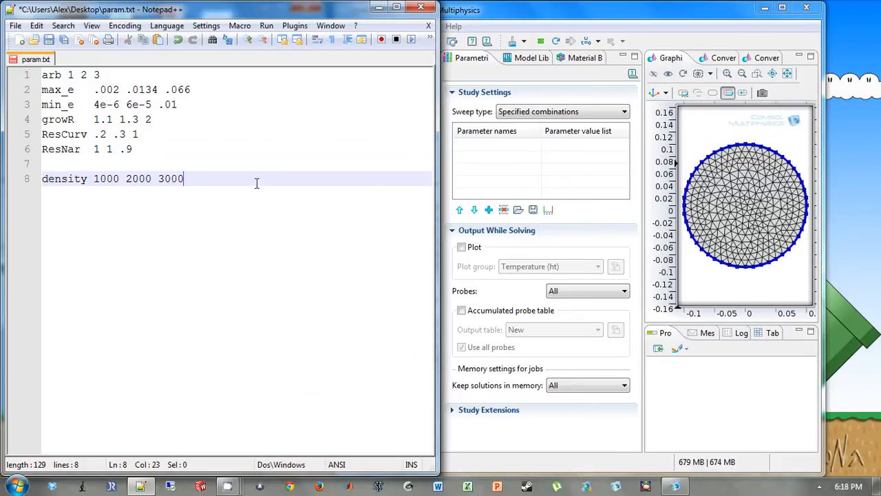
Delete the density row and the blank line above it from param.txt and select the remaining text.
key("BackSpace")
key("BackSpace")
key("BackSpace")
key("BackSpace")
key("BackSpace")
key("BackSpace")
key("BackSpace")
key("BackSpace")
key("BackSpace")
key("BackSpace")
key("BackSpace")
key("BackSpace")
key("BackSpace")
key("BackSpace")
key("BackSpace")
key("BackSpace")
key("BackSpace")
key("BackSpace")
key("BackSpace")
key("BackSpace")
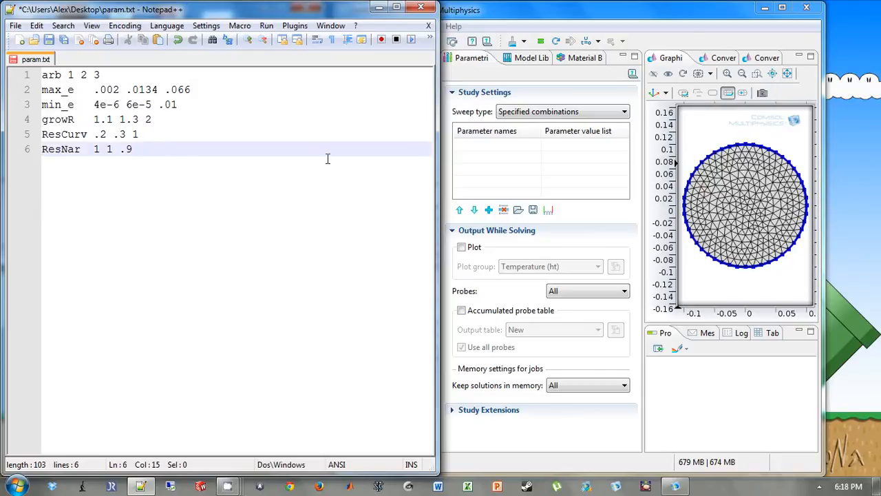
key("ctrl+a")
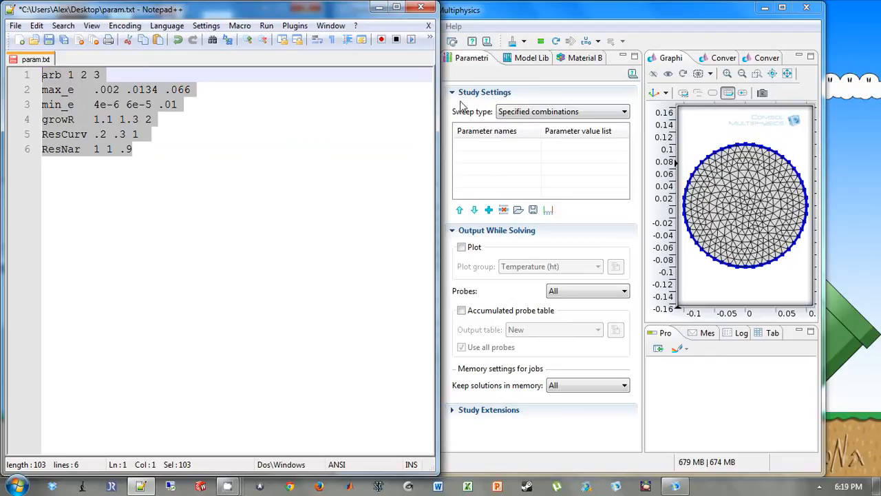
Switch to COMSOL, set the Mesh 1 element size to the predefined Extremely coarse and build the whole mesh.
left_click(496, 17)
left_click(413, 288)
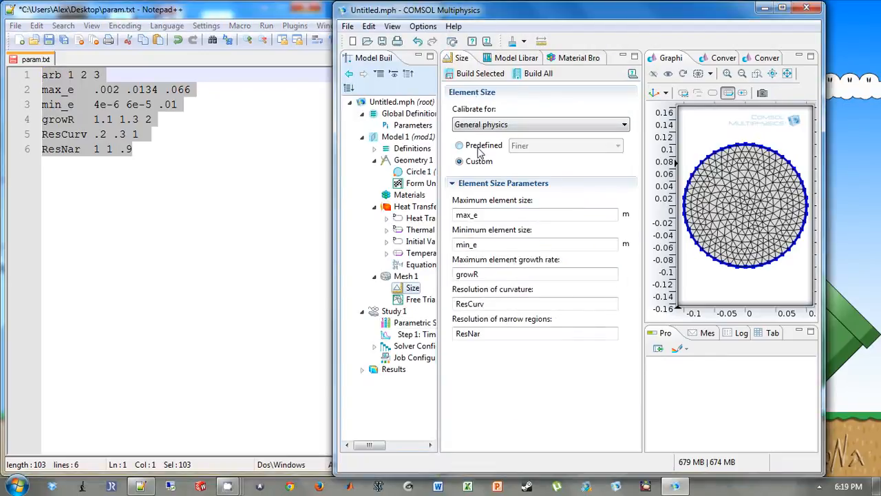
left_click(479, 149)
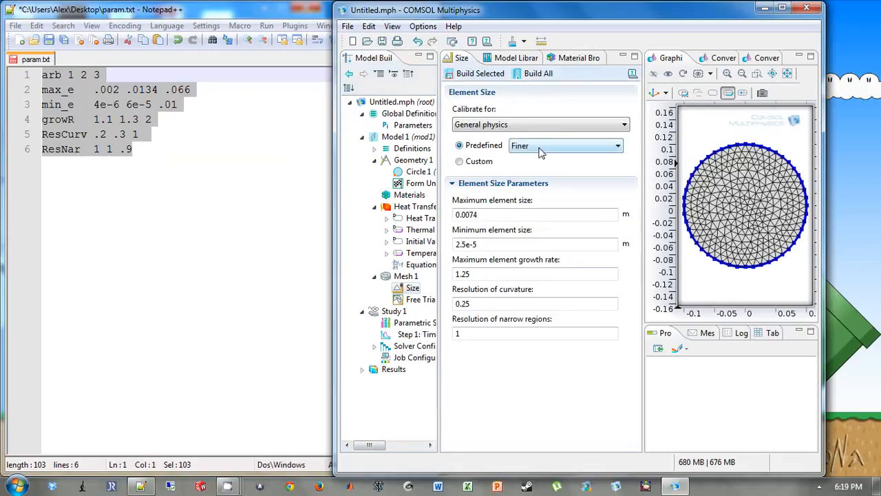
left_click(540, 148)
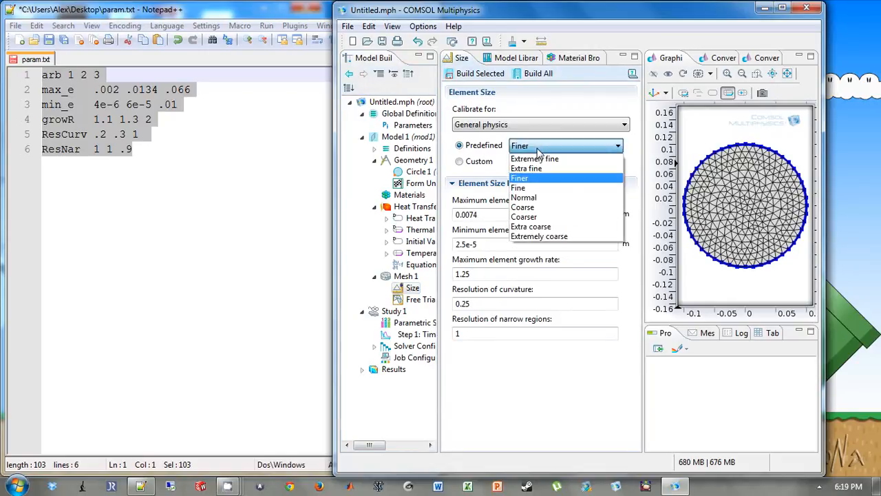
left_click(541, 146)
left_click(542, 146)
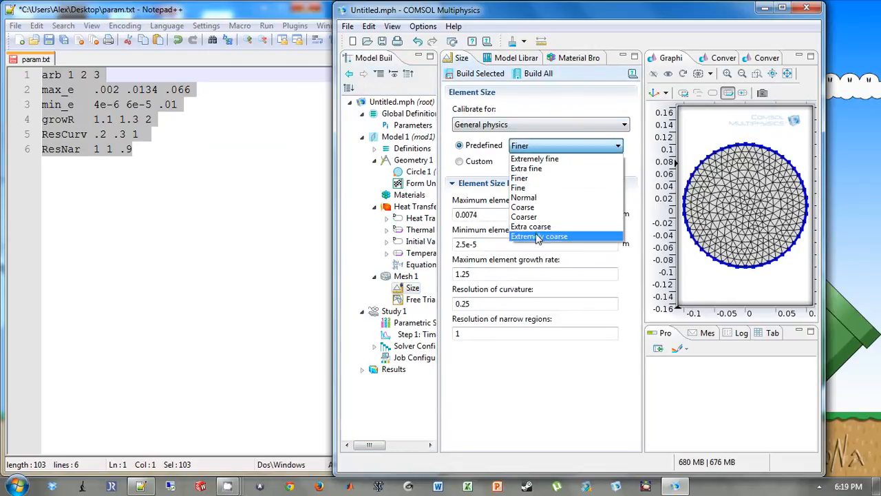
left_click(538, 237)
left_click(534, 75)
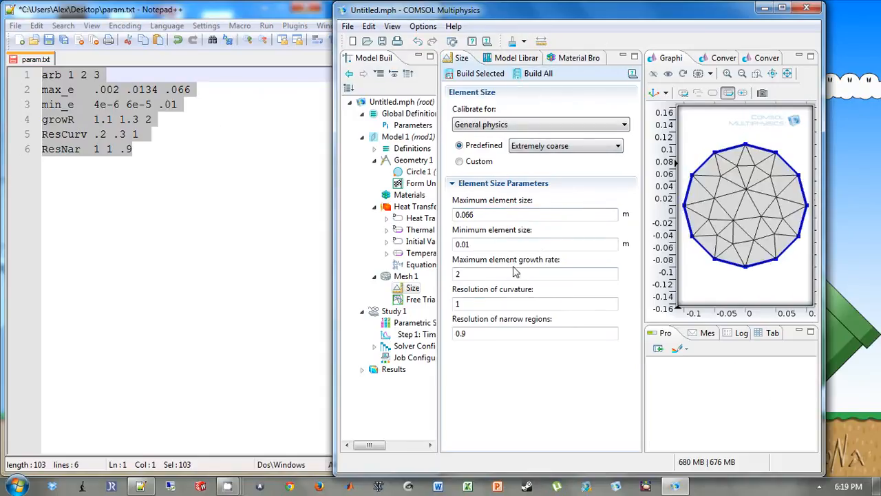
Build the whole mesh with the predefined Normal element size, and again with Extra fine.
left_click(513, 146)
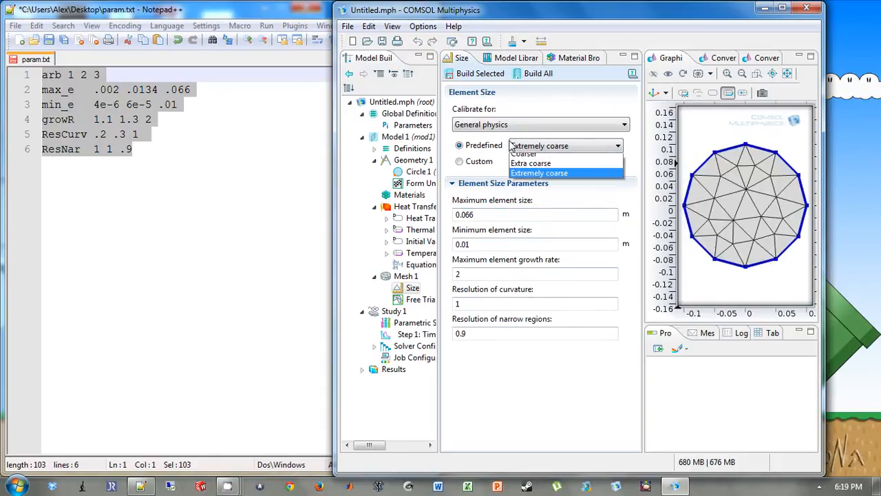
left_click(537, 197)
left_click(534, 74)
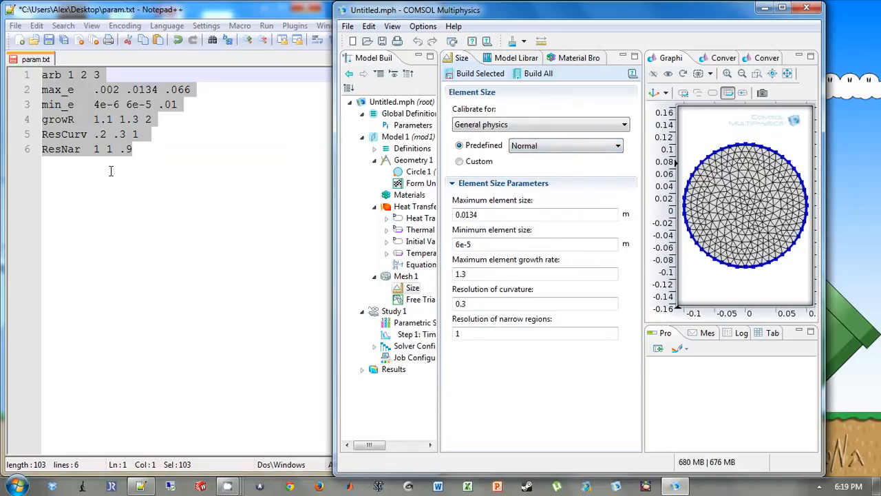
left_click(532, 145)
left_click(533, 167)
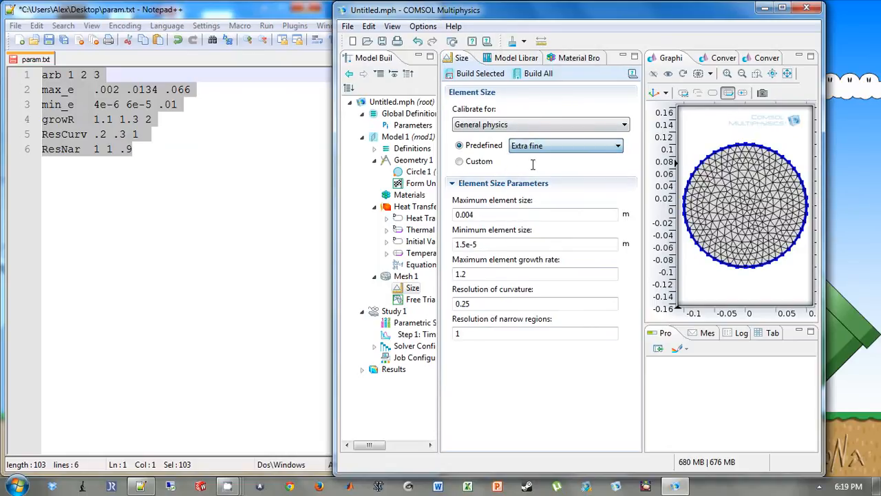
left_click(535, 74)
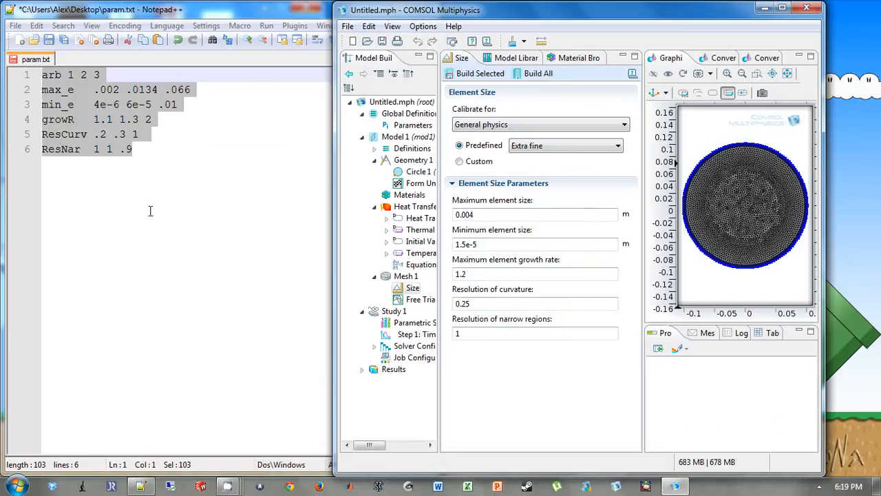
Return the element size to custom values with max_e as the maximum and min_e as the minimum element size.
left_click(535, 145)
left_click(530, 200)
left_click_drag(496, 214, 369, 209)
type("max_e")
key("Tab")
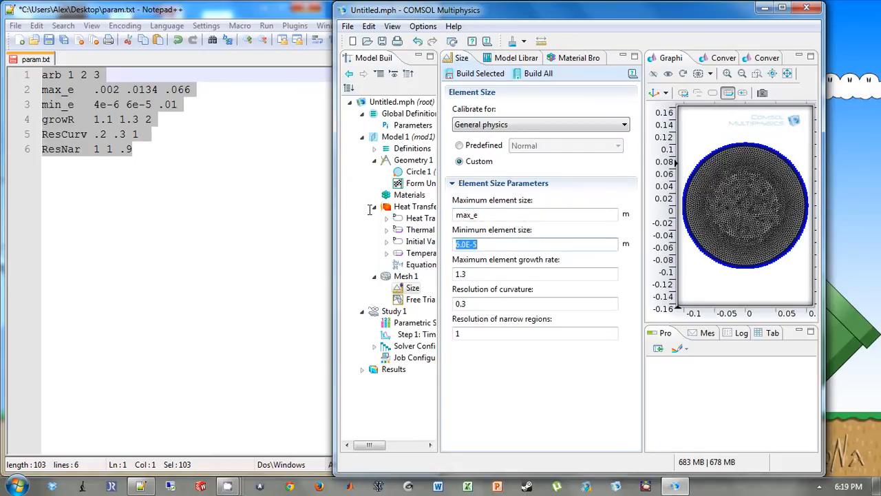
type("min_e")
key("Tab")
Set the maximum element growth rate to growR, resolution of curvature to ResCurv and resolution of narrow regions to ResNar.
type("gor")
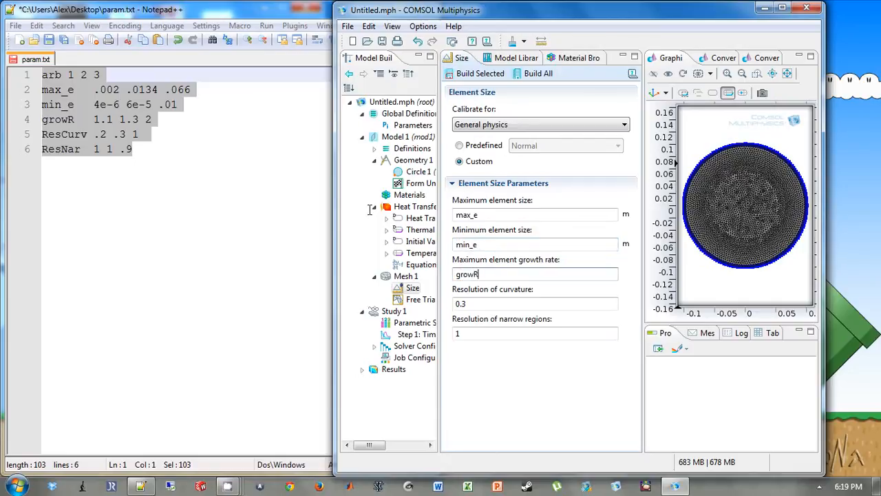
key("Tab")
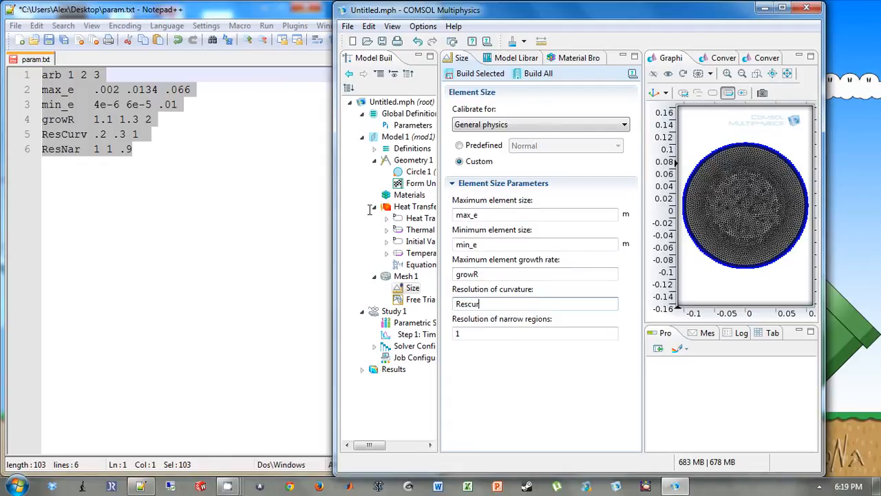
type("ResCurv")
key("Tab")
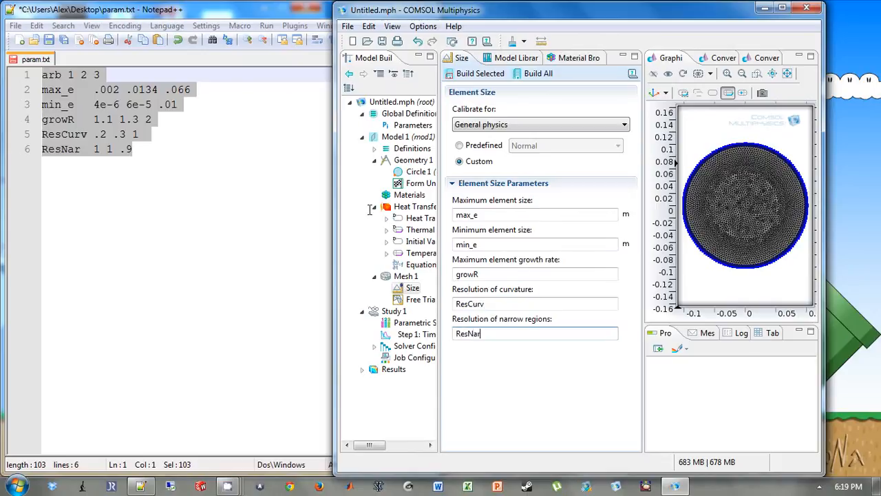
key("Tab")
left_click(478, 302)
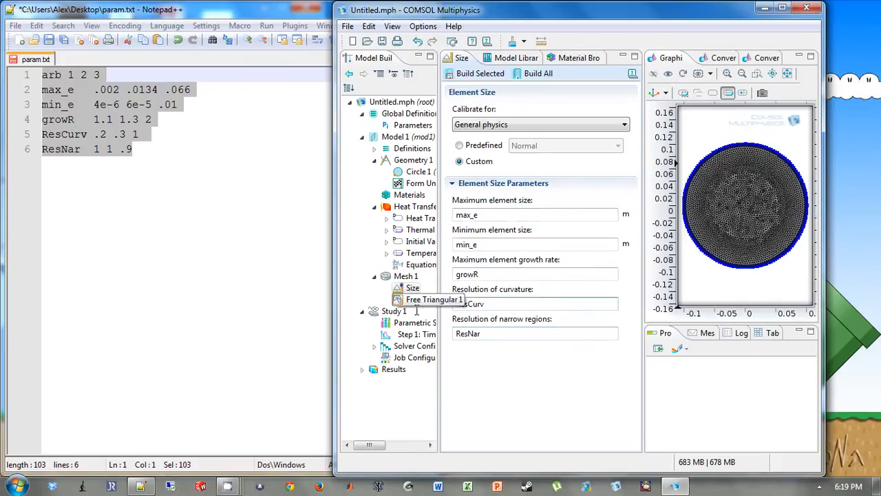
Save param.txt and load it from the Desktop into the parameter table of Study 1's Parametric Sweep.
left_click(412, 323)
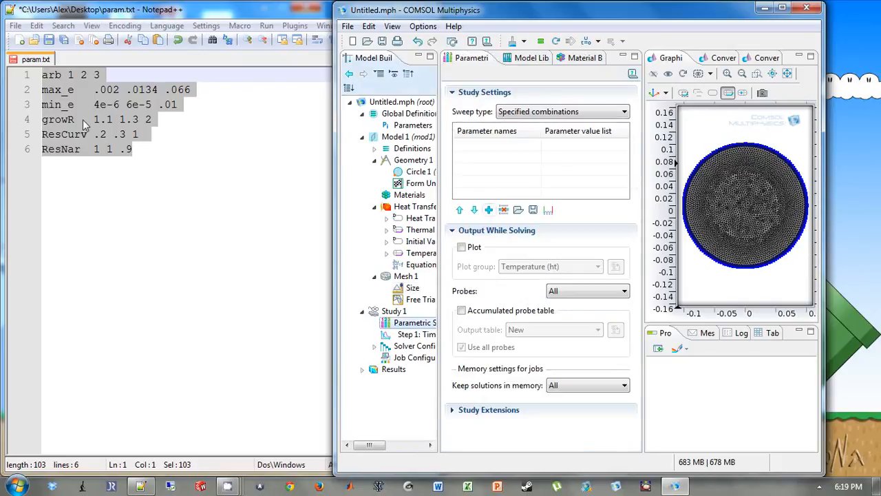
left_click(78, 59)
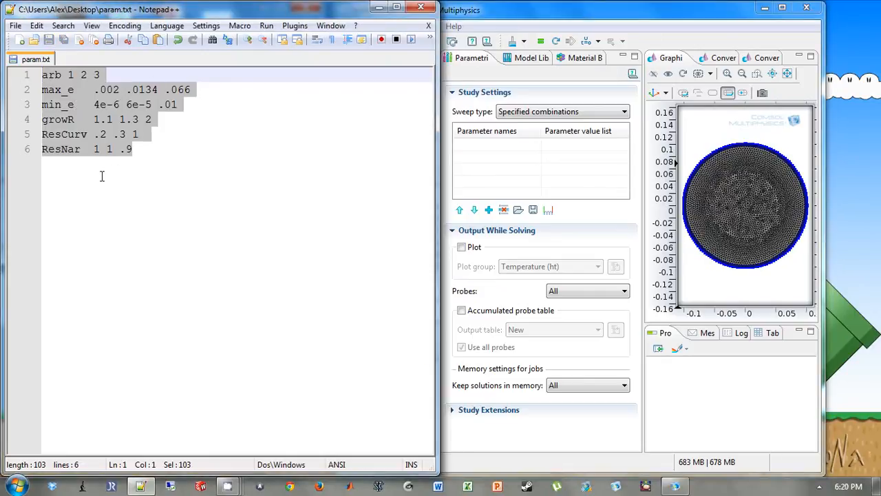
left_click(518, 209)
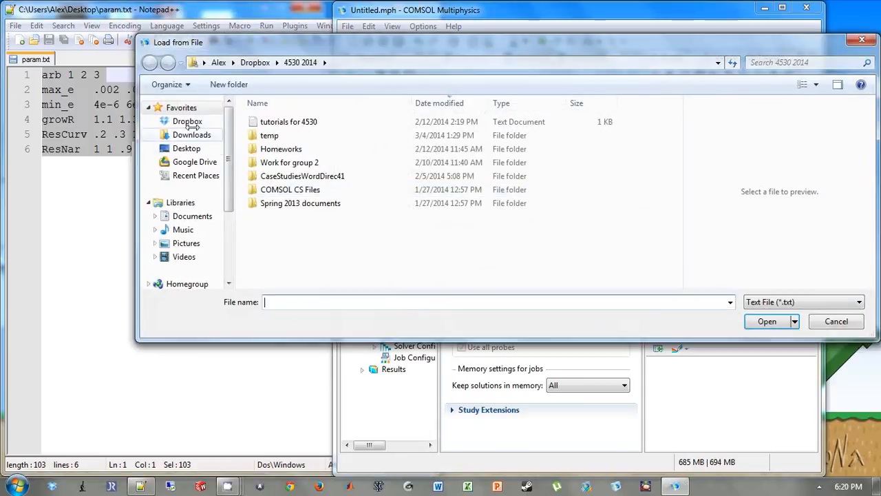
left_click(189, 148)
scroll(345, 172, "down", 2)
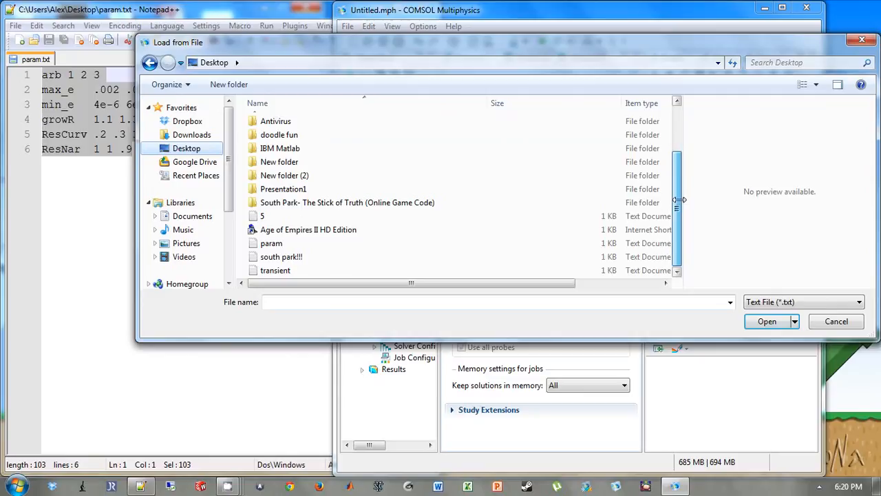
double_click(324, 244)
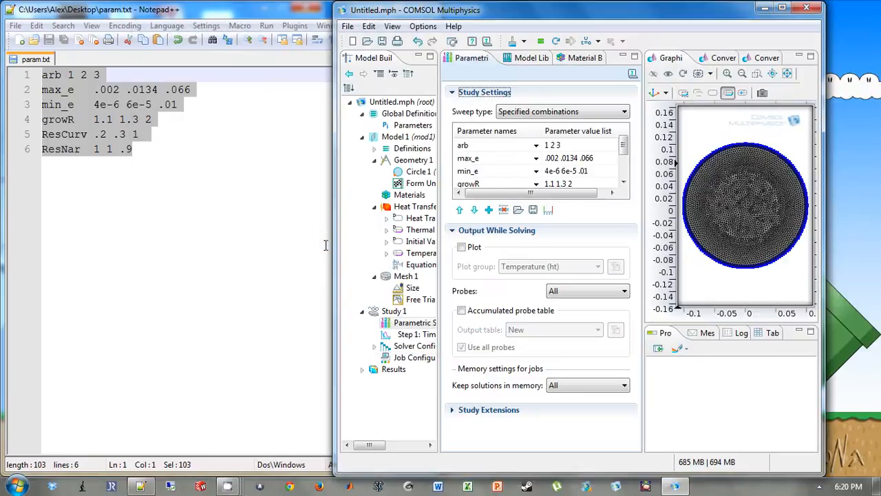
Check the loaded parameter value lists and choose Specified combinations as the sweep type.
left_click(556, 146)
left_click(555, 158)
left_click(555, 170)
left_click_drag(623, 146, 624, 168)
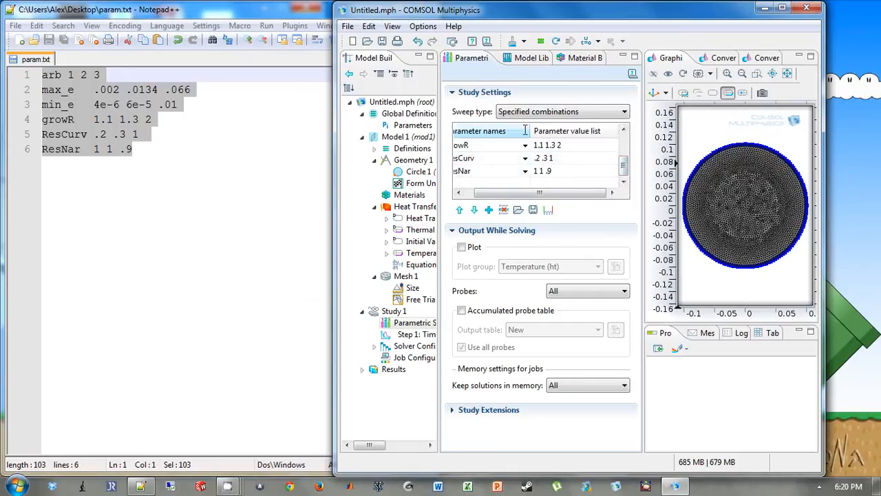
left_click(536, 112)
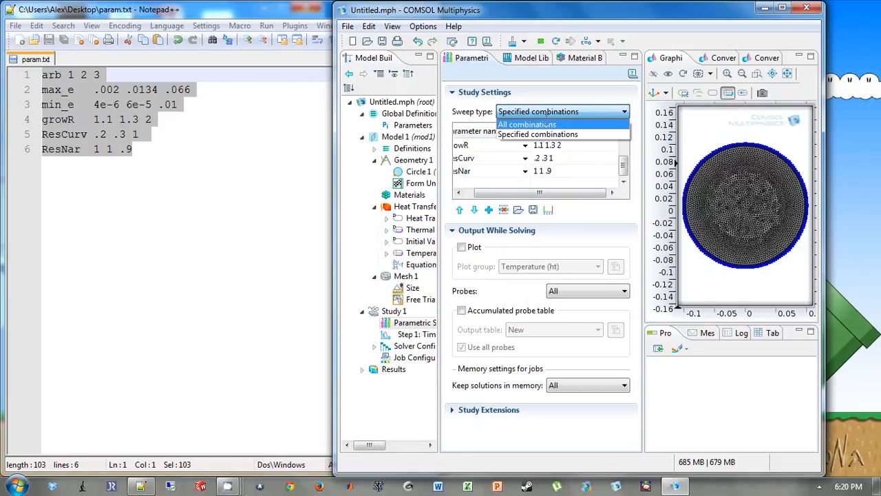
left_click(545, 133)
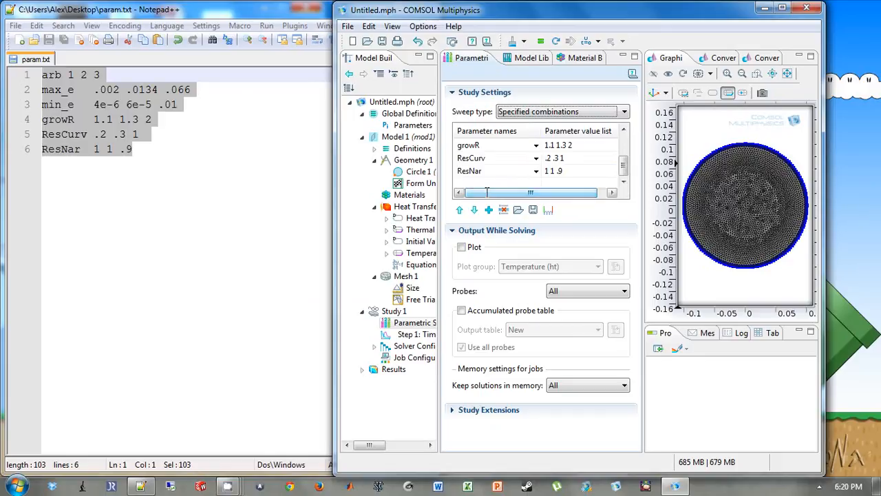
Compute Study 1 with the parametric sweep and maximize the COMSOL window.
right_click(395, 311)
left_click(428, 57)
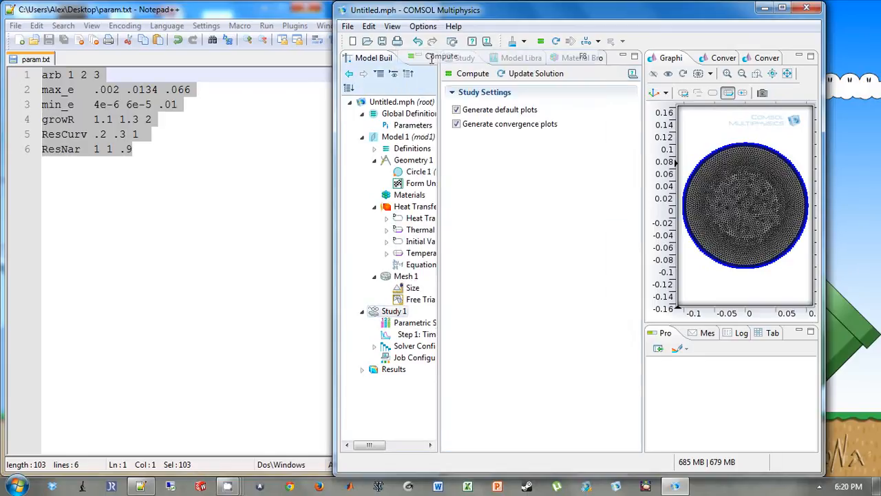
double_click(433, 10)
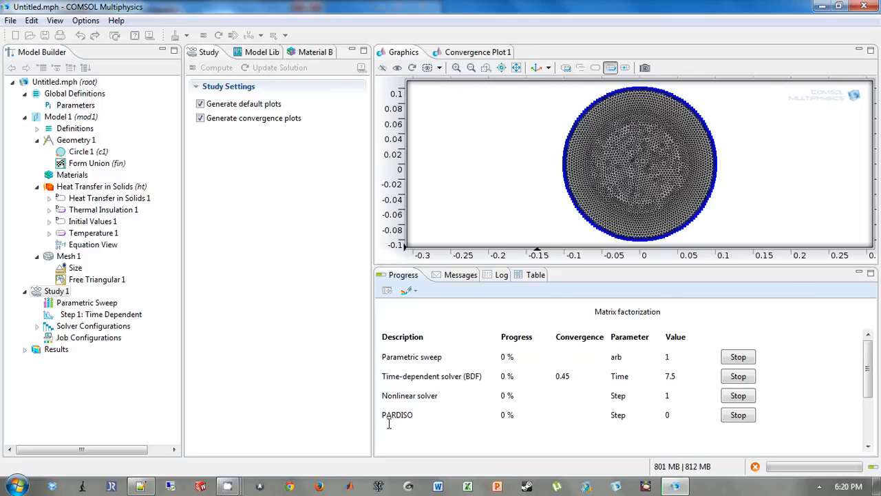
Switch to param.txt in Notepad++ to examine the arb and max_e rows, and return to COMSOL.
left_click(141, 486)
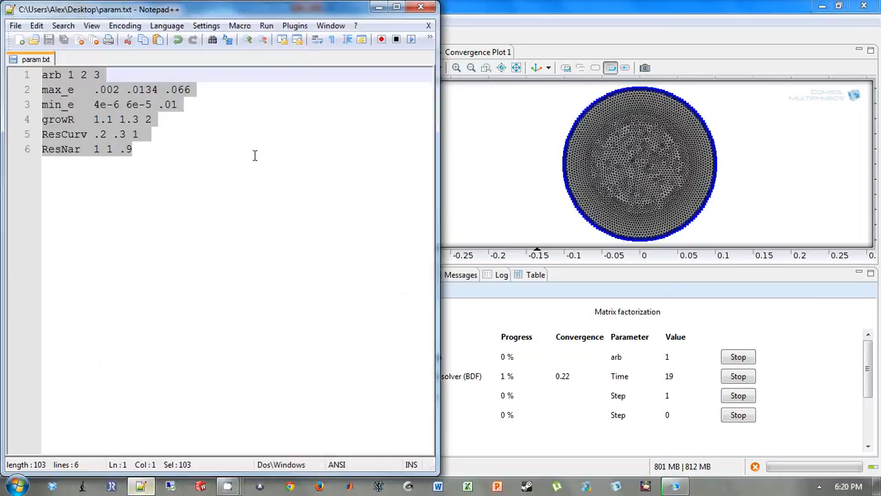
left_click(69, 74)
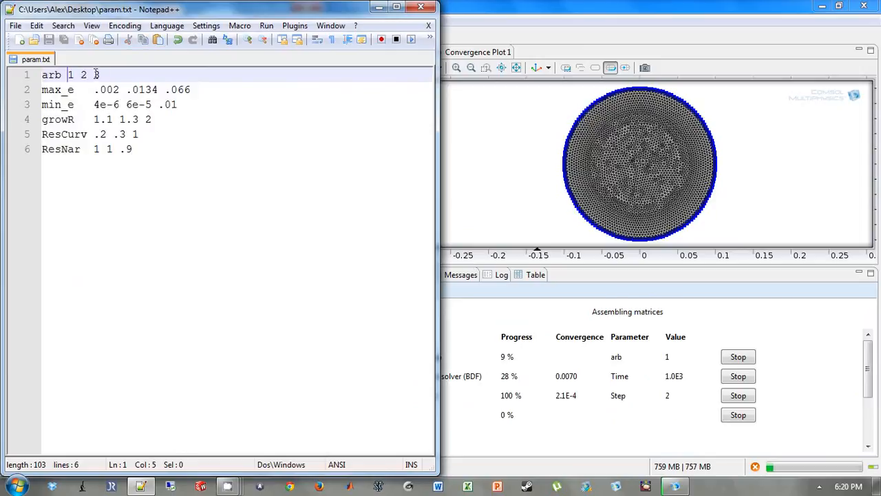
left_click(104, 74)
left_click(104, 74)
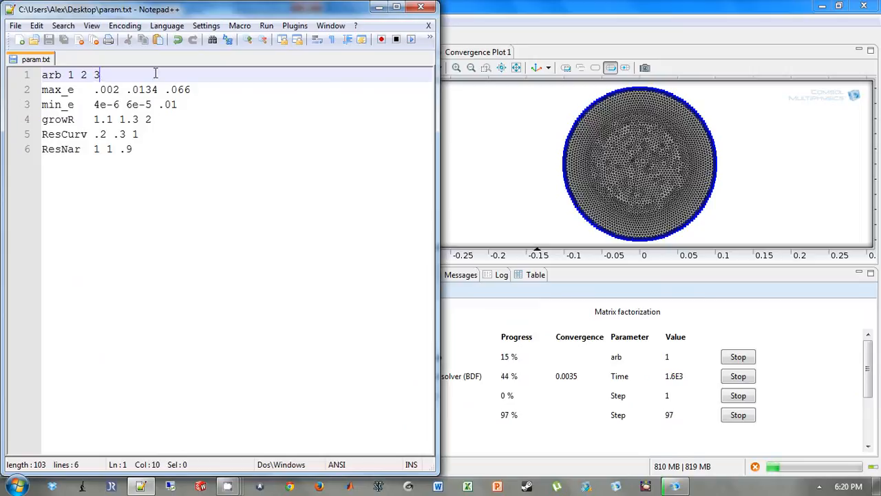
left_click_drag(98, 90, 190, 94)
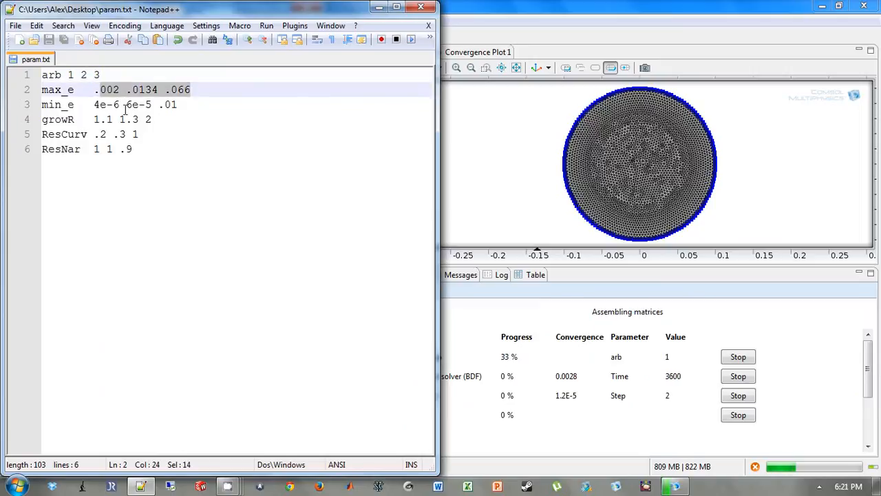
key("Up")
key("shift+Home")
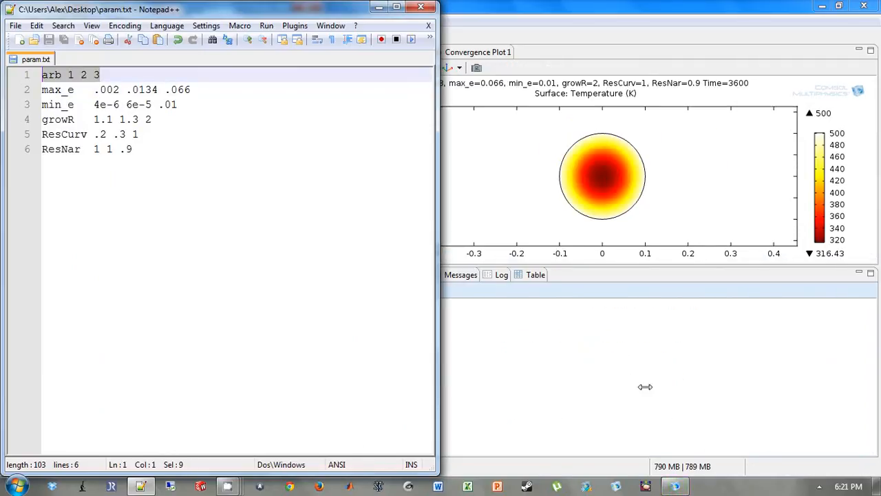
left_click(582, 266)
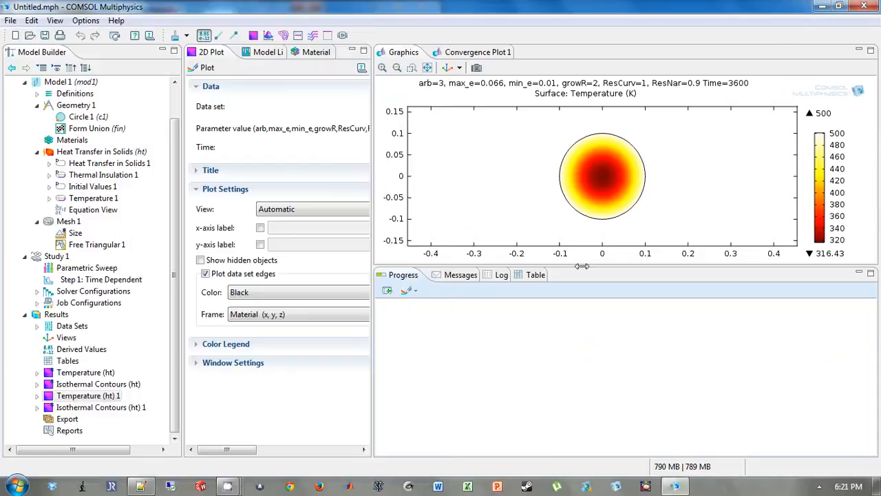
Enlarge the graphics and settings areas, then add and plot a Cut Point 2D data set at x = 0, y = 0.
left_click_drag(582, 266, 582, 297)
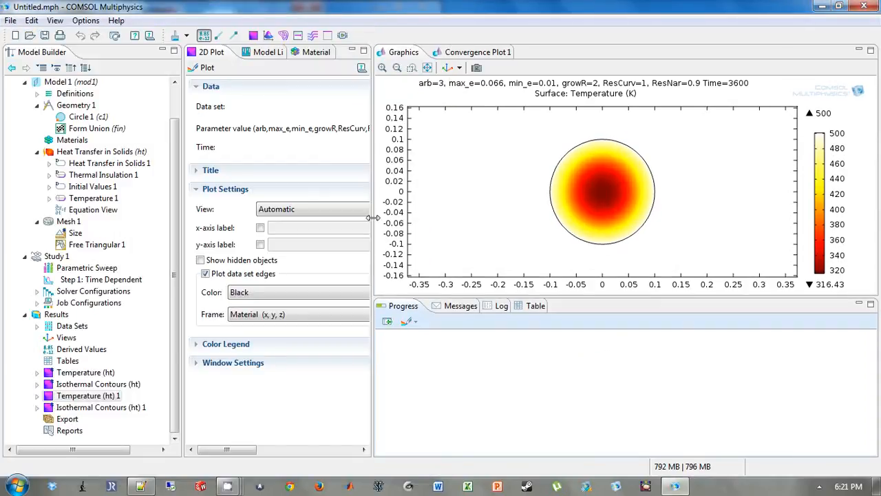
left_click_drag(372, 217, 444, 218)
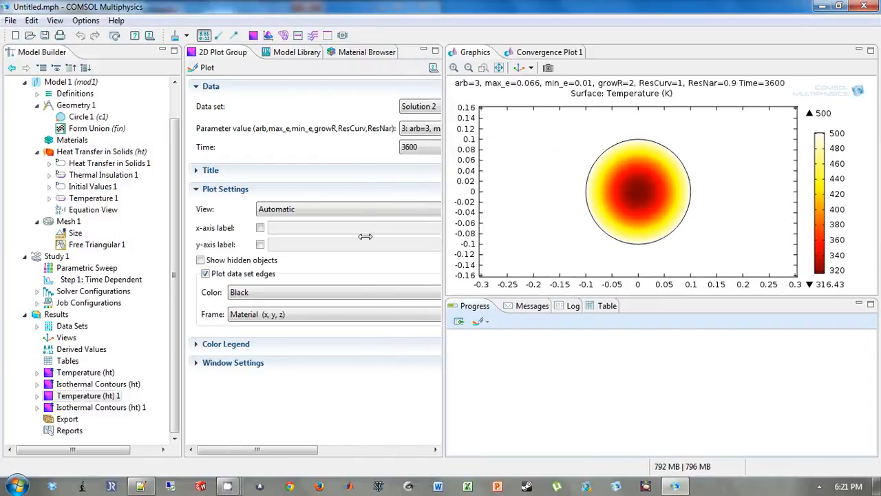
right_click(72, 325)
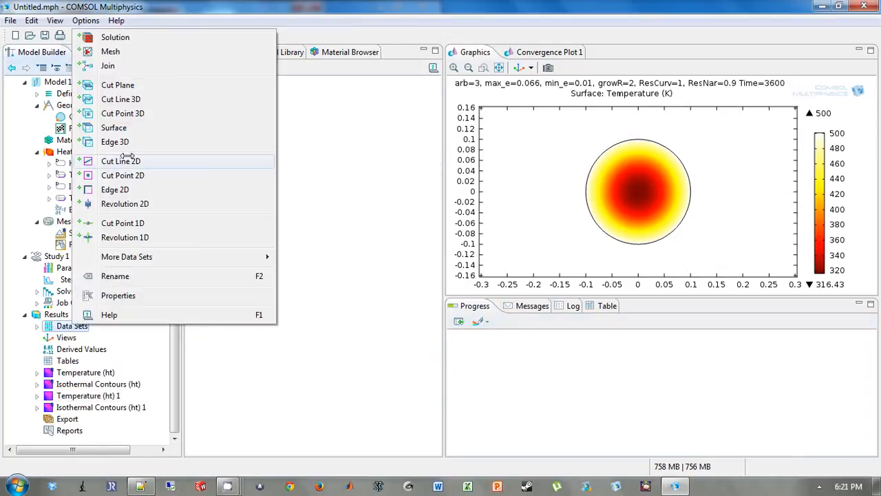
left_click(124, 175)
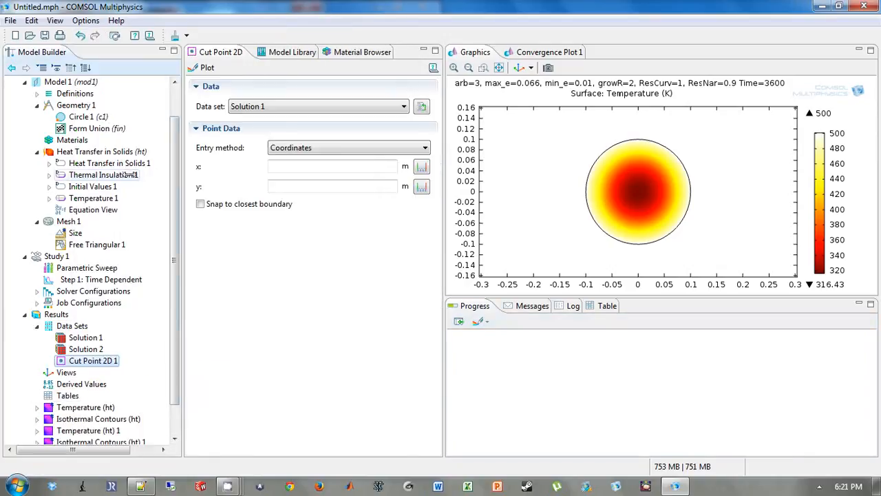
left_click(276, 169)
type("0")
left_click(279, 186)
type("0")
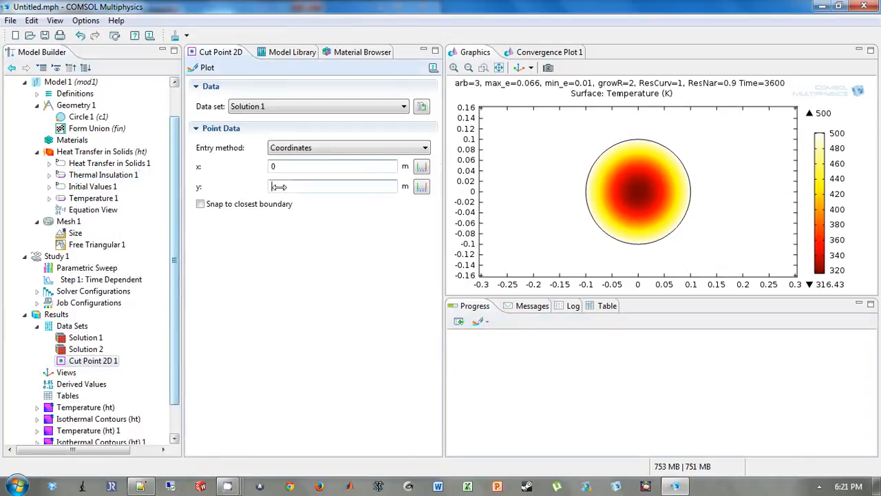
left_click(207, 68)
Add a 1D plot group to the Results and insert a Point Graph in it.
scroll(175, 276, "down", 1)
right_click(56, 281)
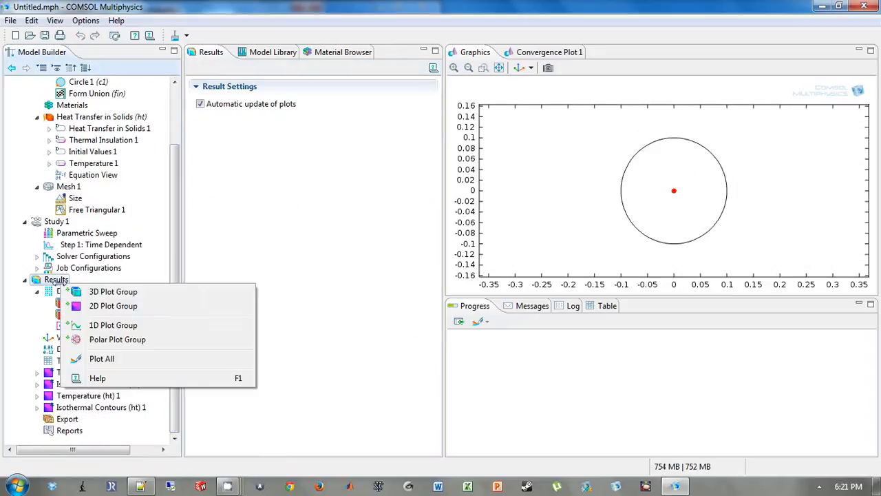
left_click(88, 323)
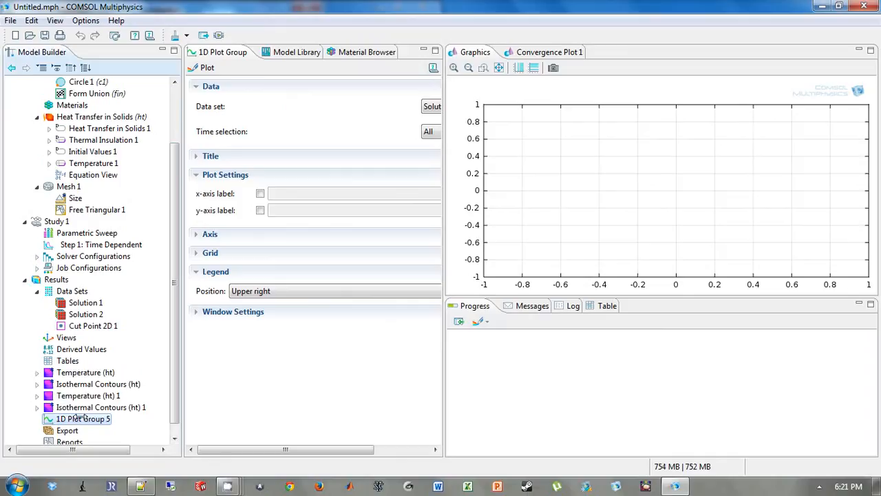
right_click(82, 418)
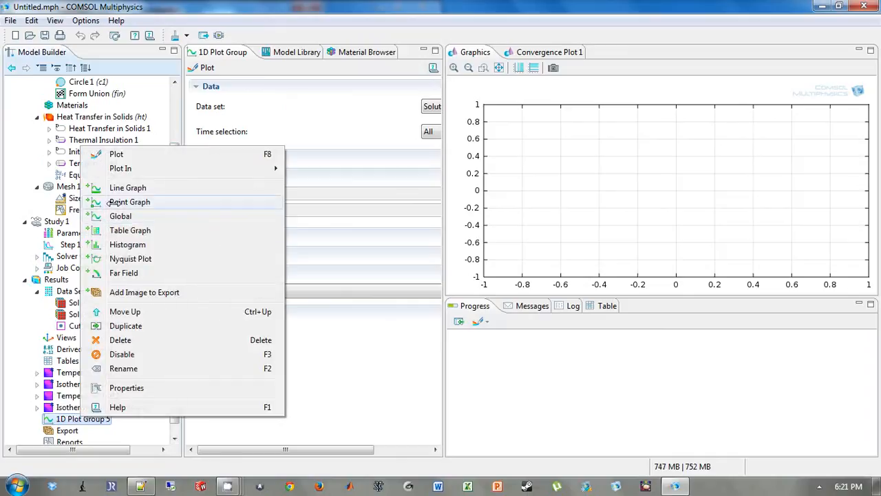
left_click(124, 202)
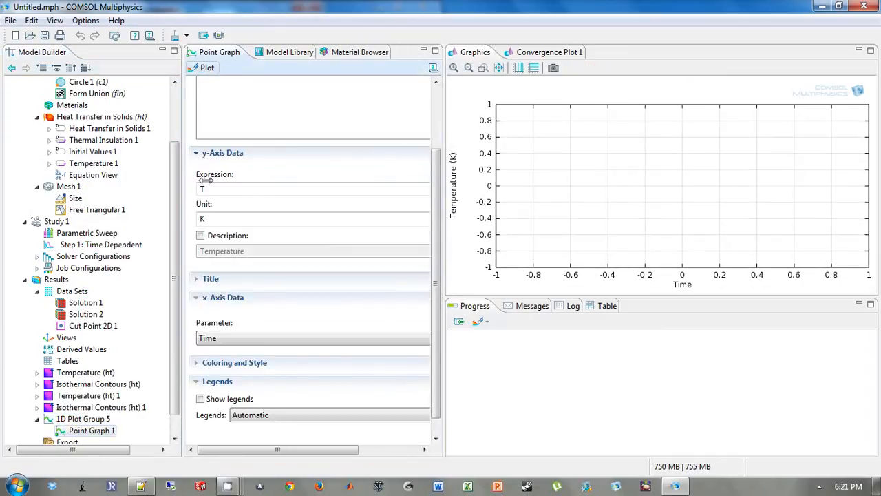
Set the data set of 1D Plot Group 5 to Cut Point 2D 1, widening the settings area to reach it.
left_click(83, 419)
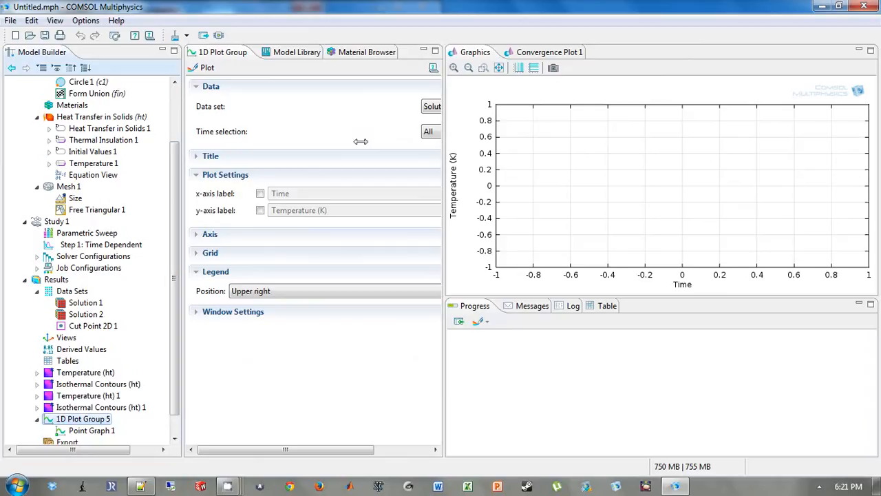
left_click_drag(444, 150, 559, 148)
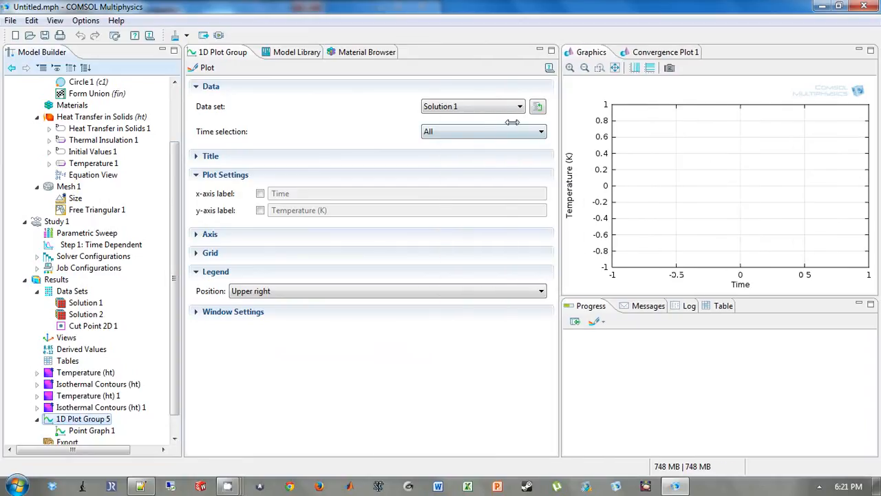
left_click(496, 106)
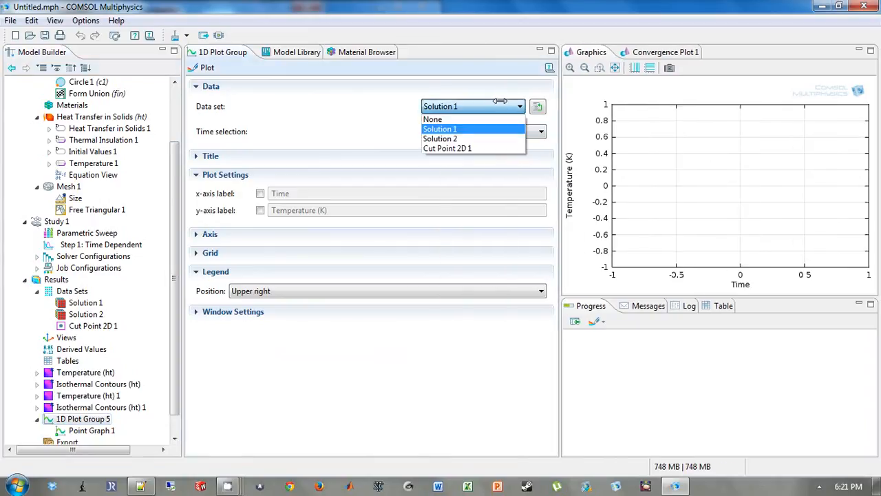
left_click(469, 148)
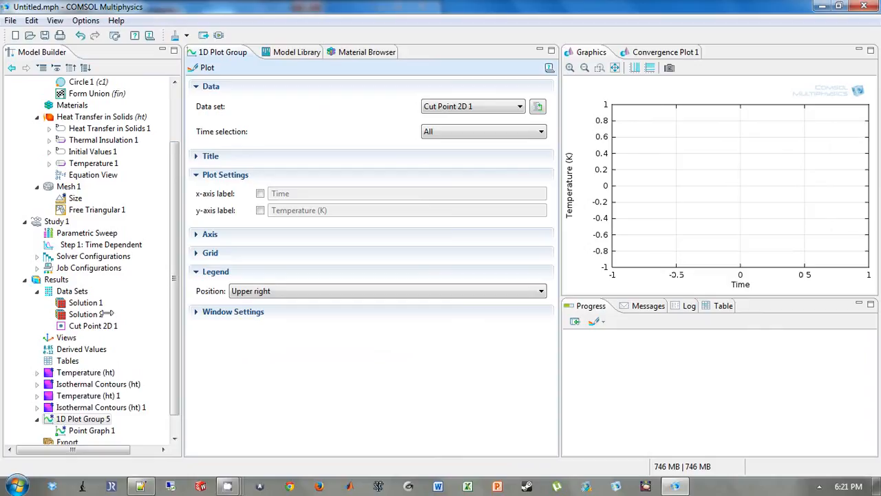
Change the source data set of Cut Point 2D 1 to Solution 2, then plot 1D Plot Group 5 and widen the graphics area.
left_click(84, 328)
left_click(318, 108)
left_click(303, 138)
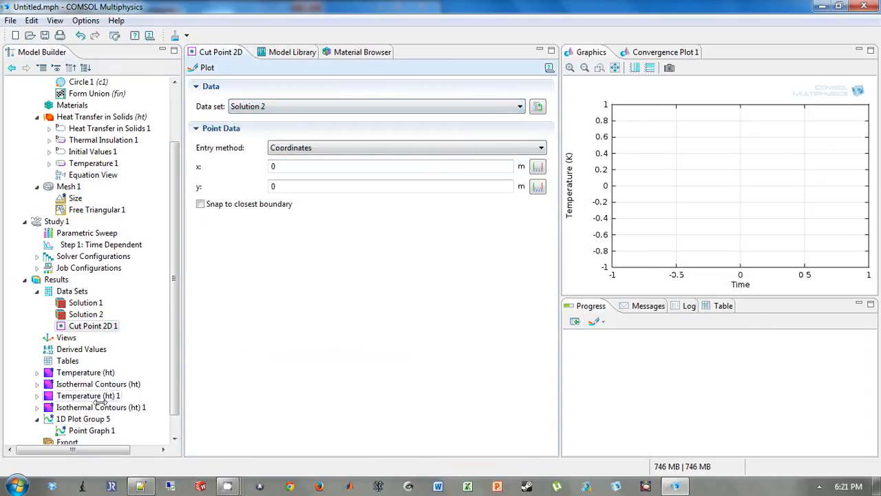
left_click(81, 419)
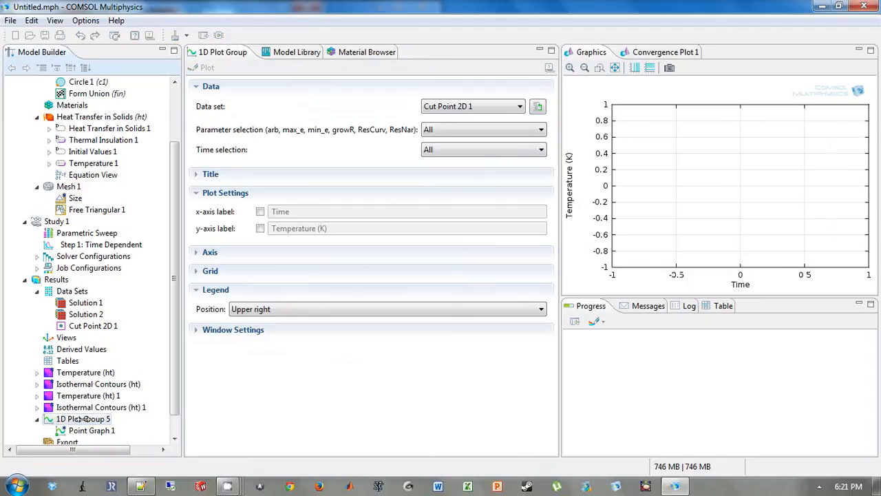
left_click(207, 68)
left_click_drag(558, 144, 409, 172)
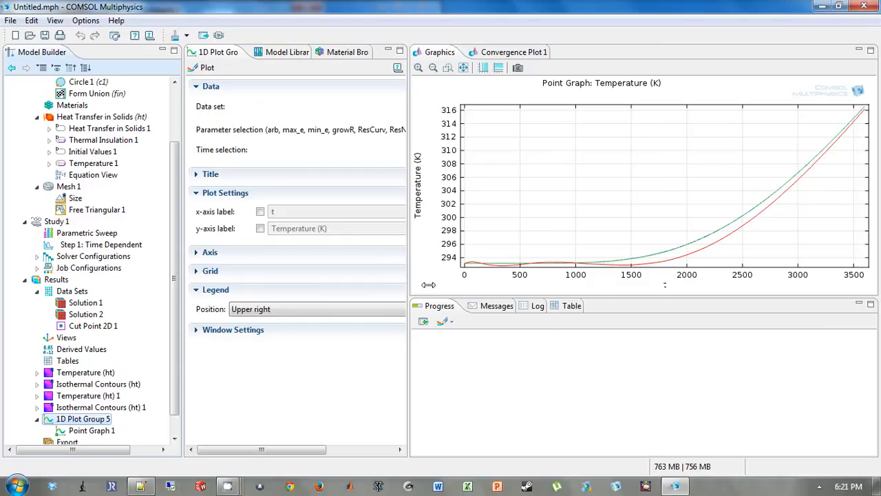
Show legends for Point Graph 1 to identify the curve of each parameter combination.
left_click(100, 431)
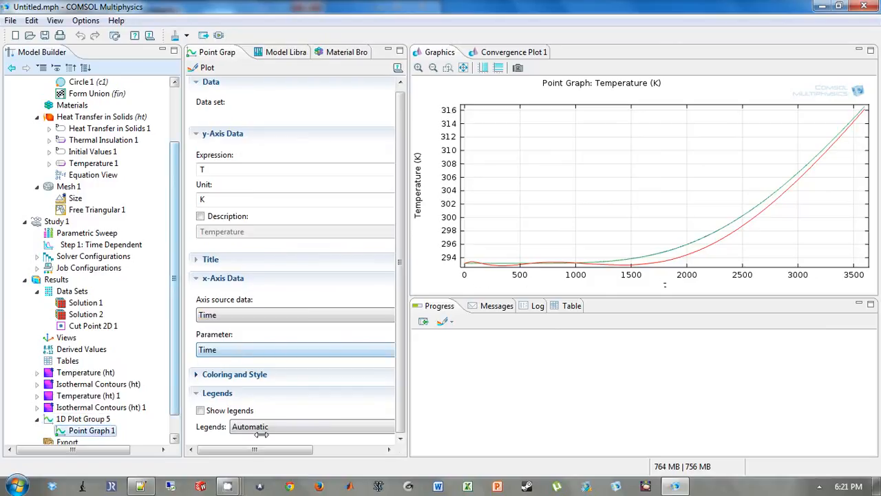
left_click(200, 410)
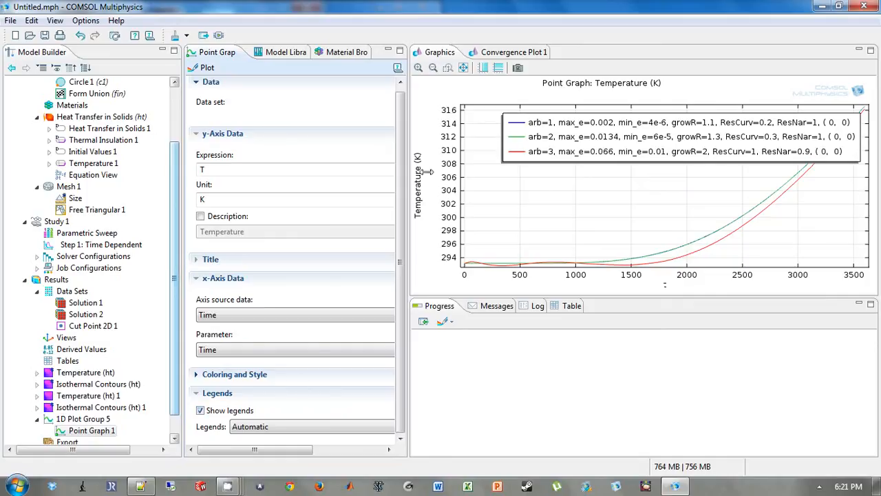
left_click_drag(403, 177, 380, 134)
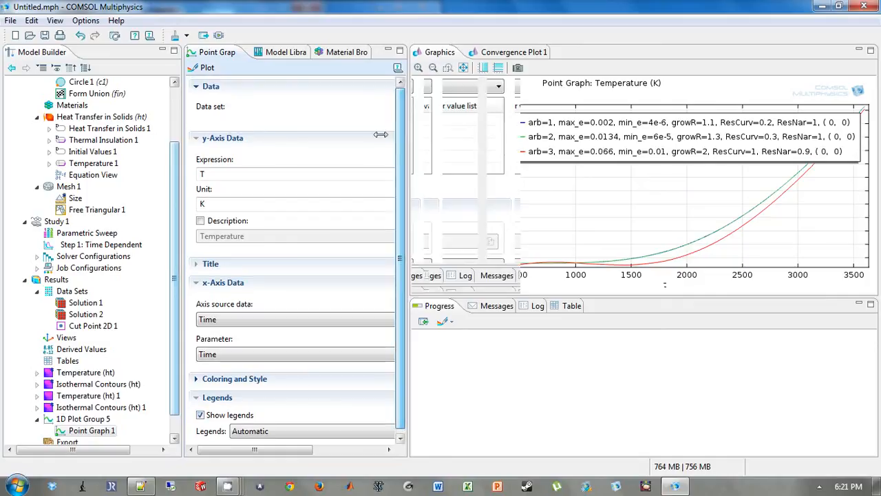
Review the mesh Size parameters, the value lists in param.txt in Notepad++, and the Parametric Sweep settings in COMSOL.
left_click(73, 197)
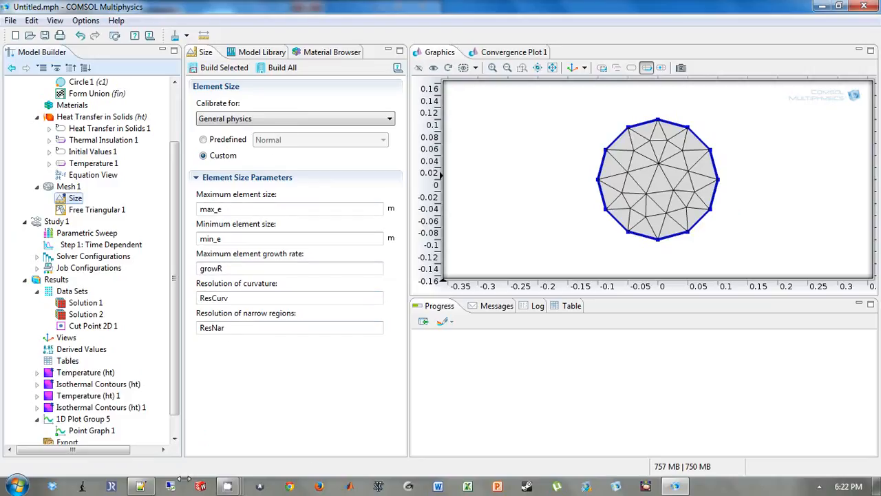
left_click(141, 487)
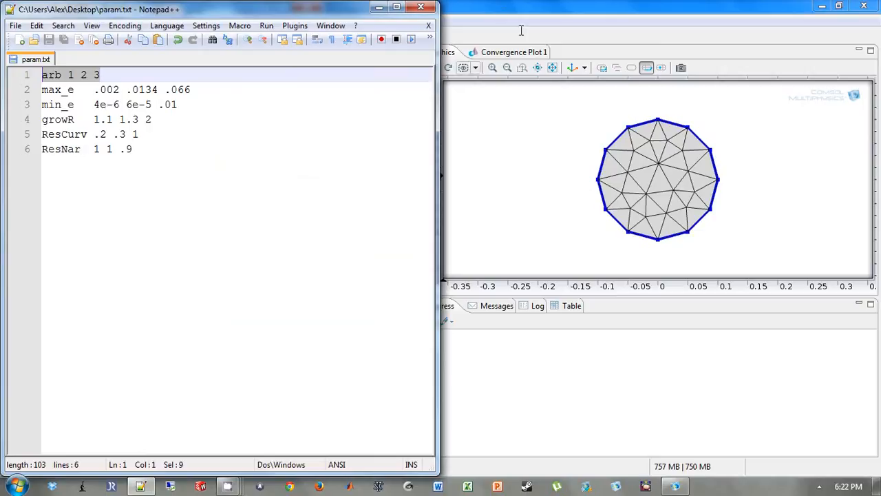
left_click(504, 7)
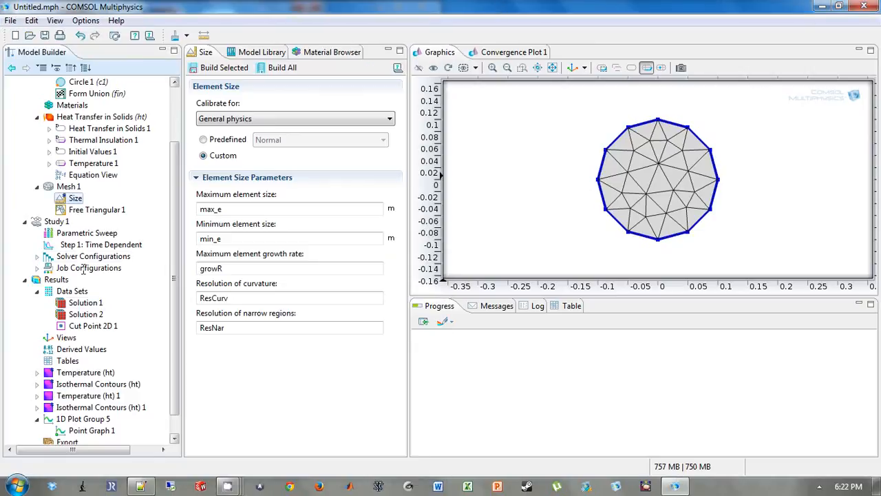
left_click(77, 242)
left_click(81, 233)
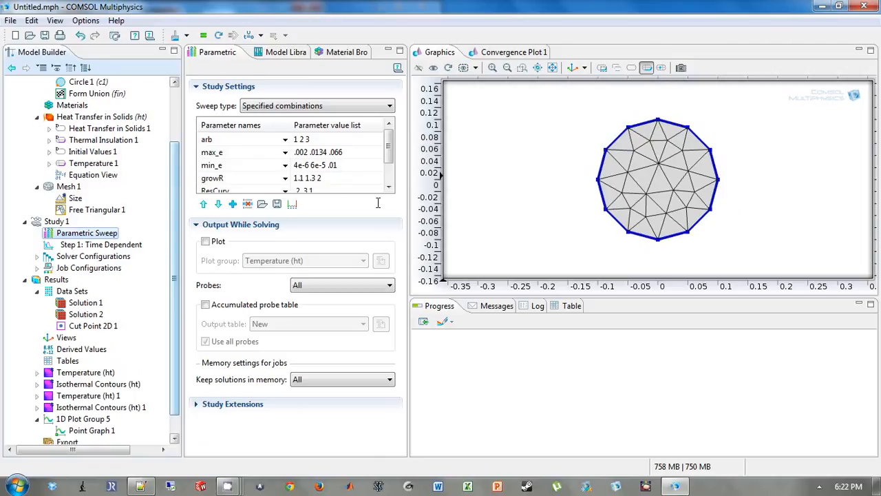
left_click(820, 486)
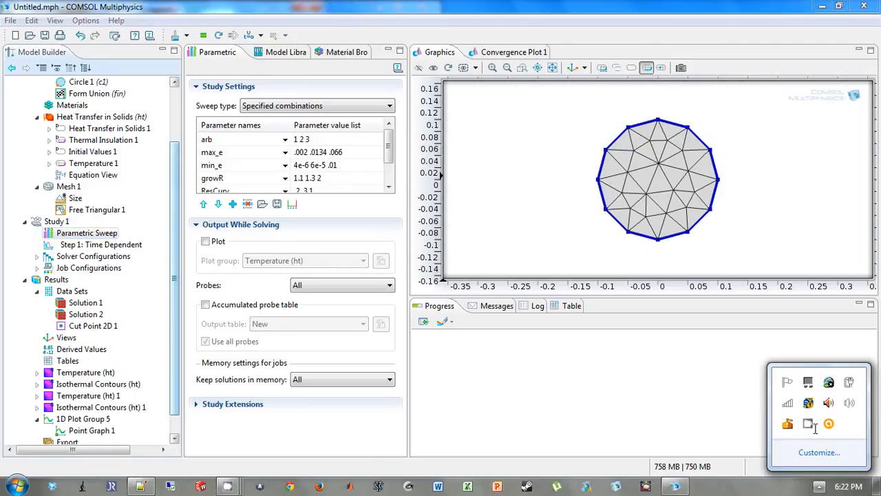